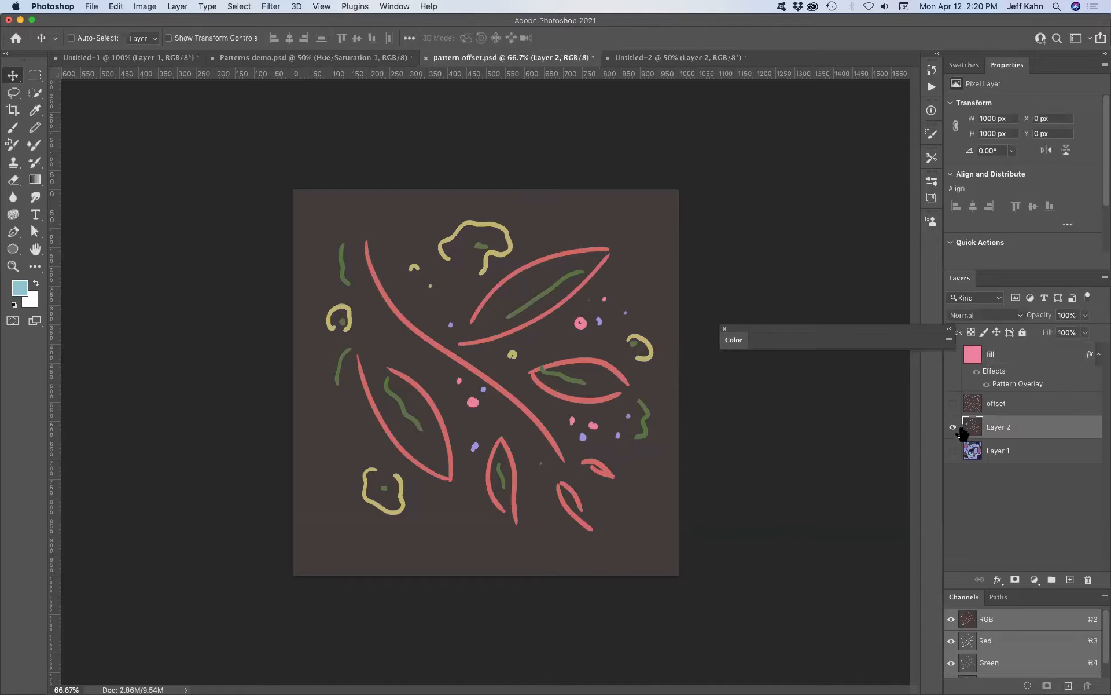
Toggle the visibility of Layer 2, the offset layer and the fill layer to compare the original motif, offset artwork and repeating pattern.
left_click(953, 428)
left_click(952, 407)
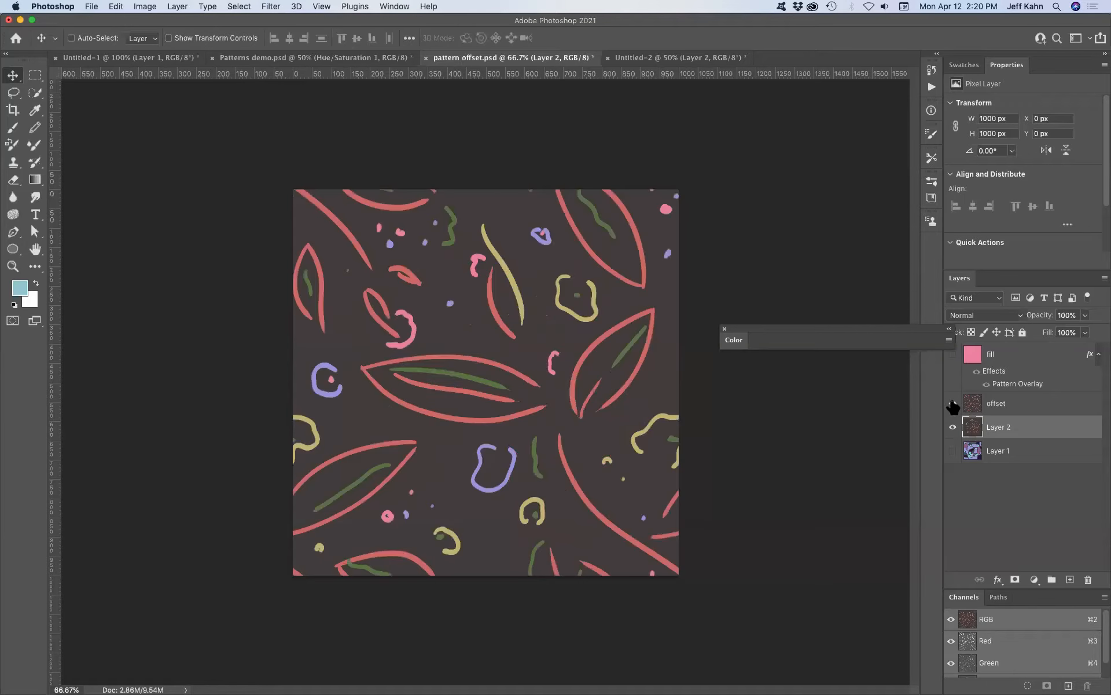
left_click(952, 405)
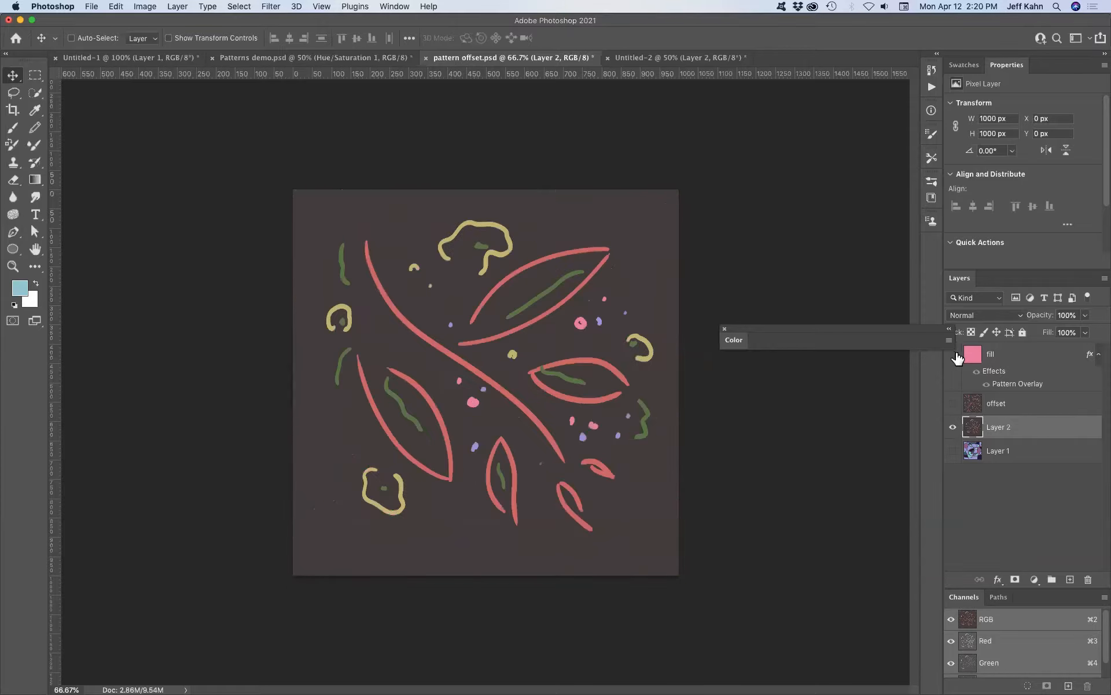
left_click(957, 357)
left_click(952, 361)
left_click(953, 356)
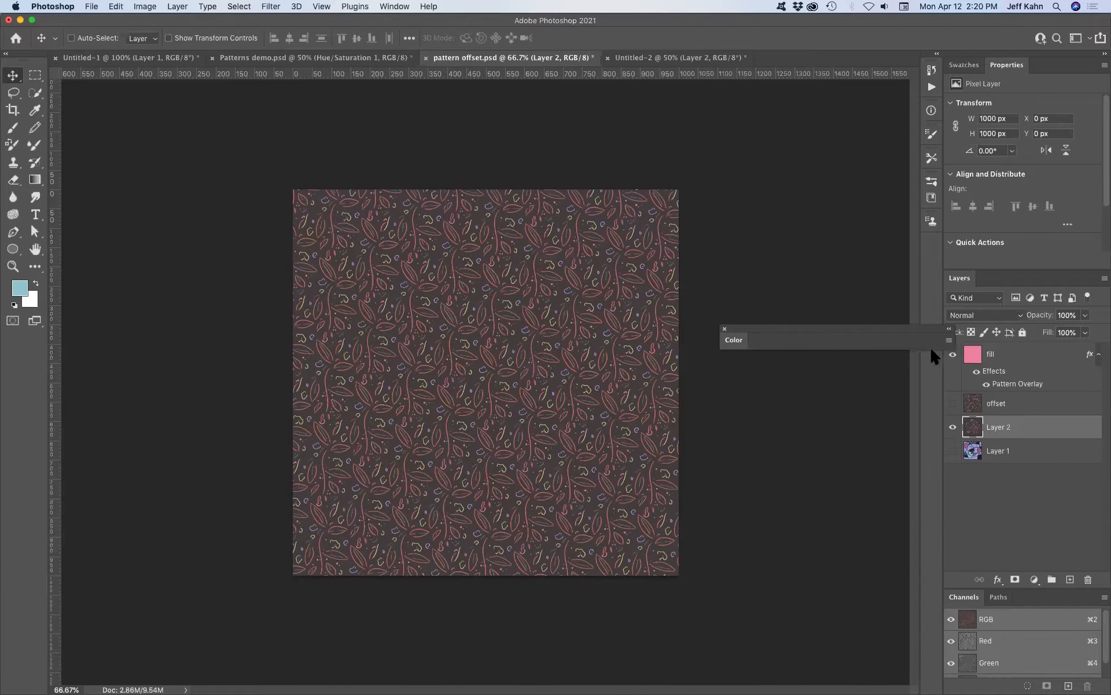
Set the scale of the fill layer's Pattern Overlay to 49%.
double_click(1007, 385)
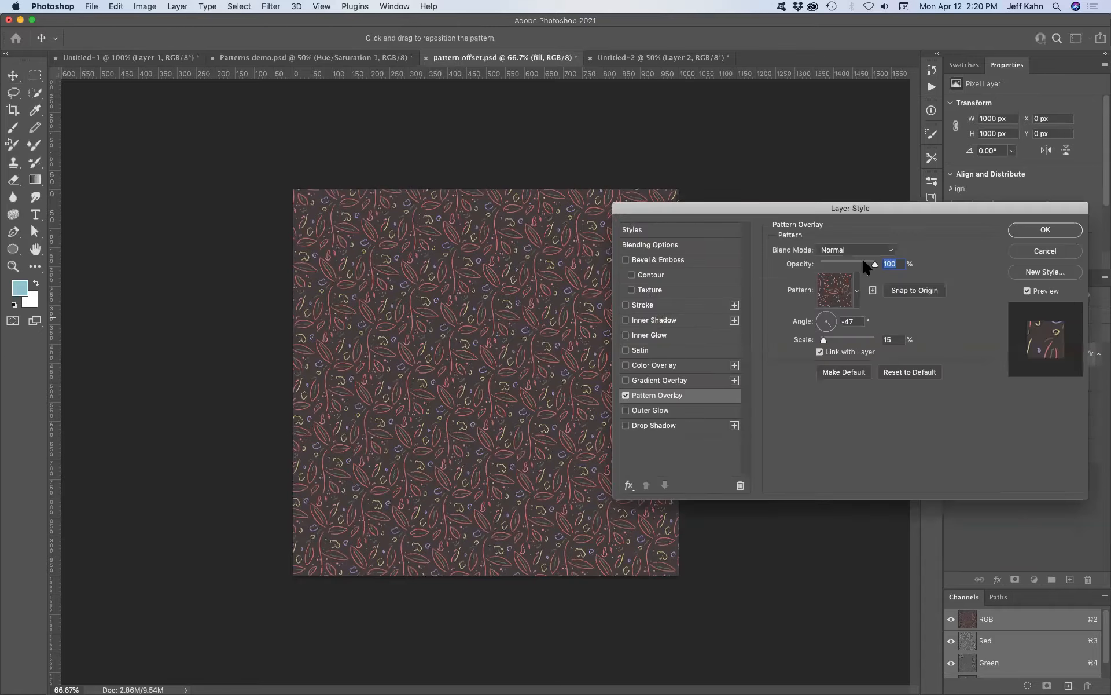
left_click_drag(824, 340, 834, 340)
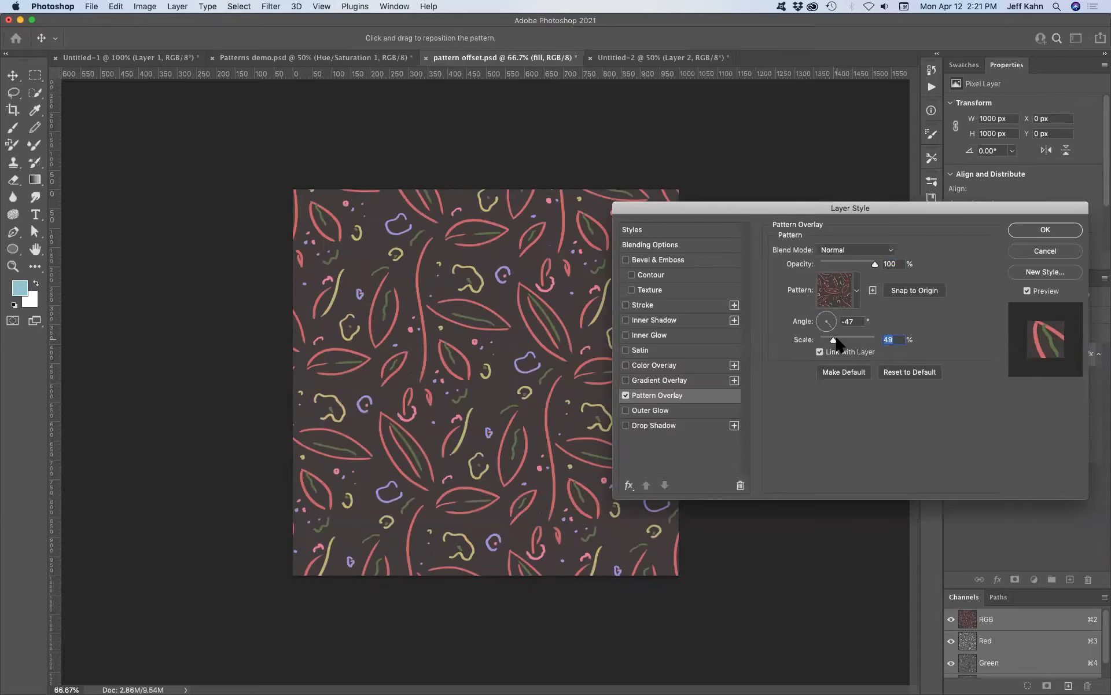
left_click(1045, 231)
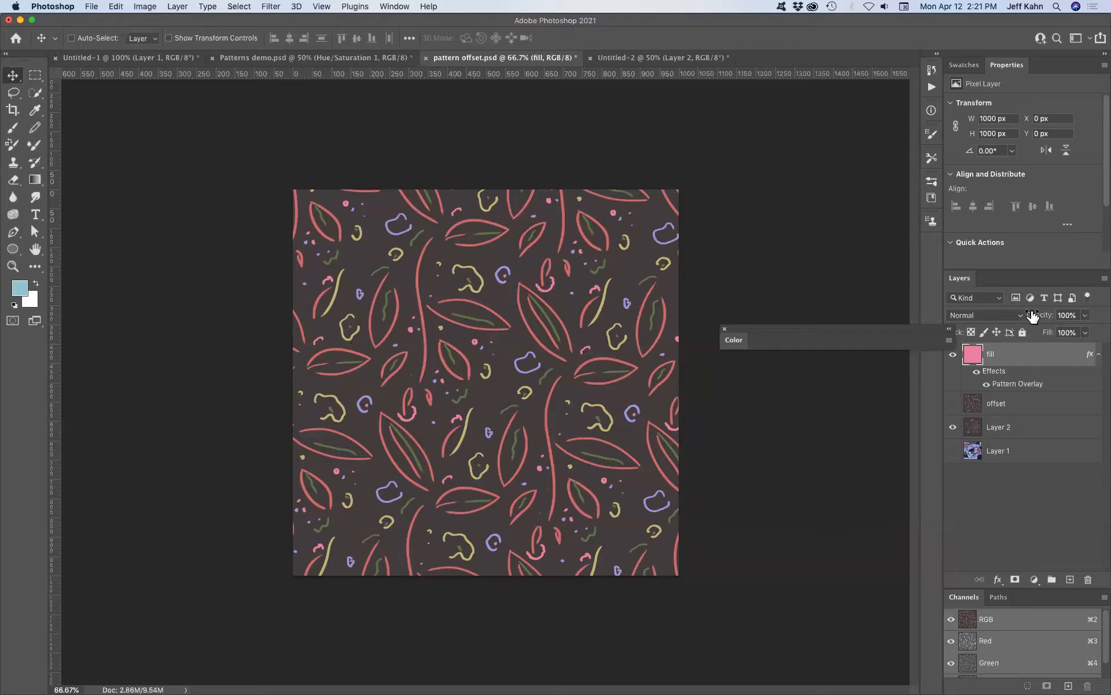
Hide the fill layer and briefly view the offset layer over the original motif.
left_click(953, 354)
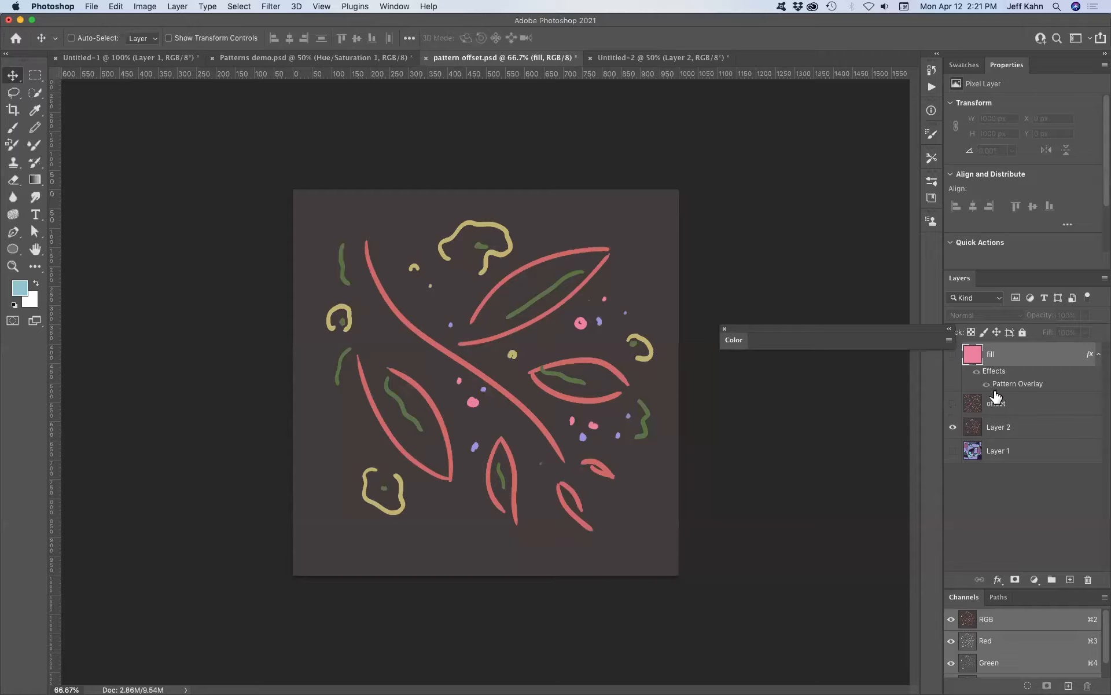
left_click(953, 406)
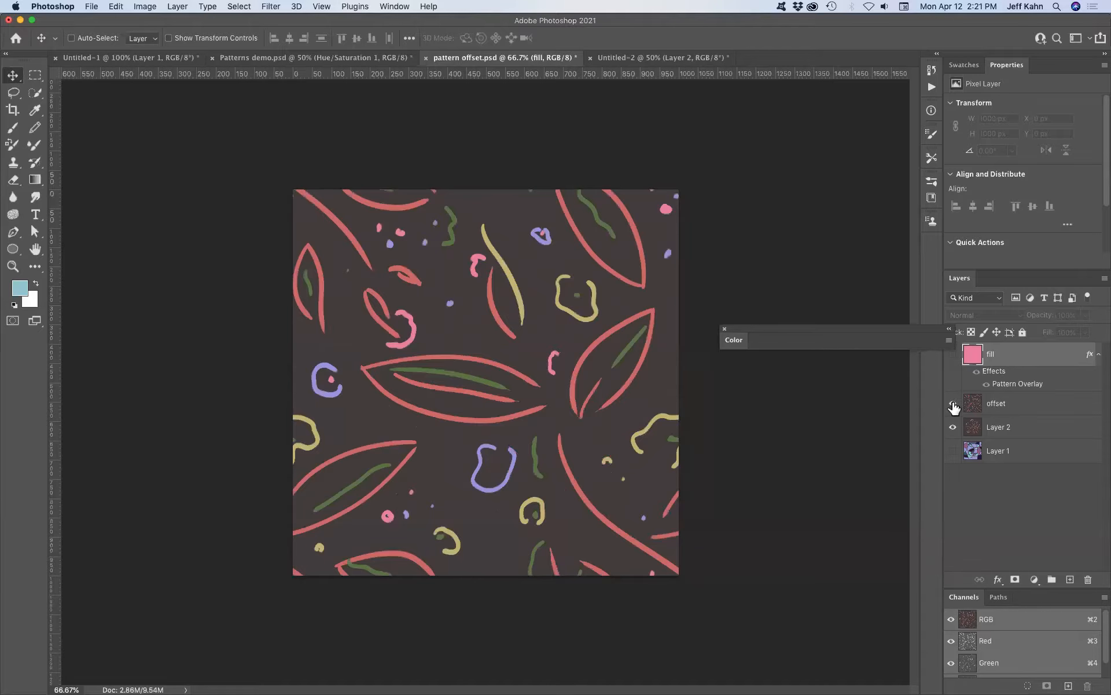
left_click(952, 405)
Duplicate Layer 2 within pattern offset.psd and hide the original layer.
left_click(1018, 429)
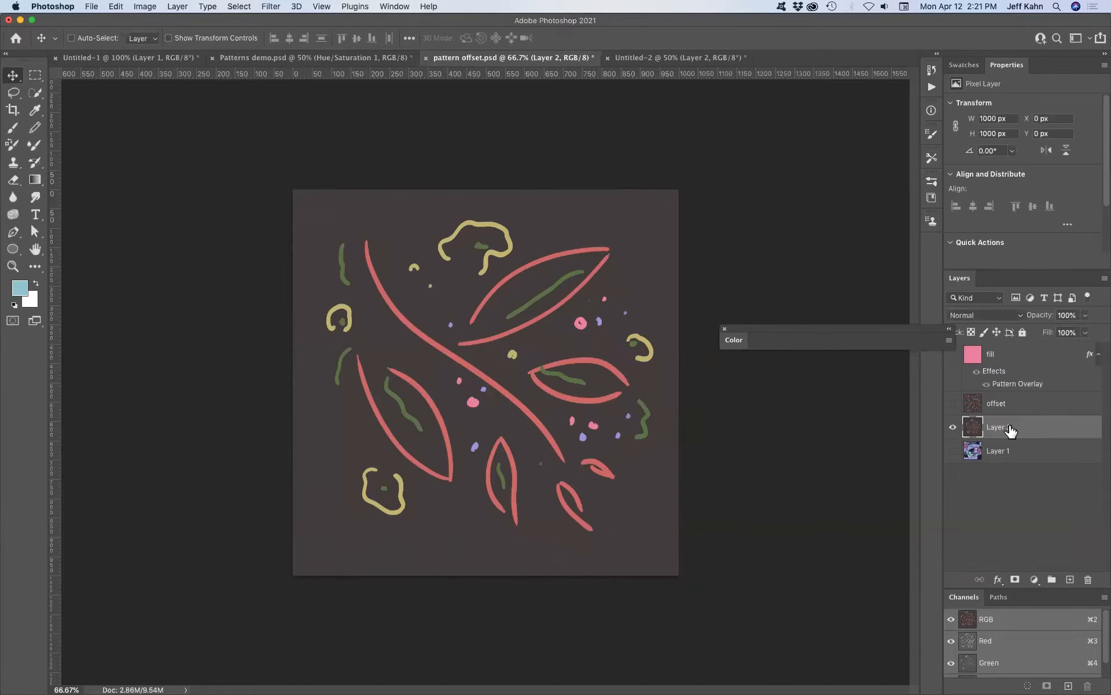
left_click(1104, 280)
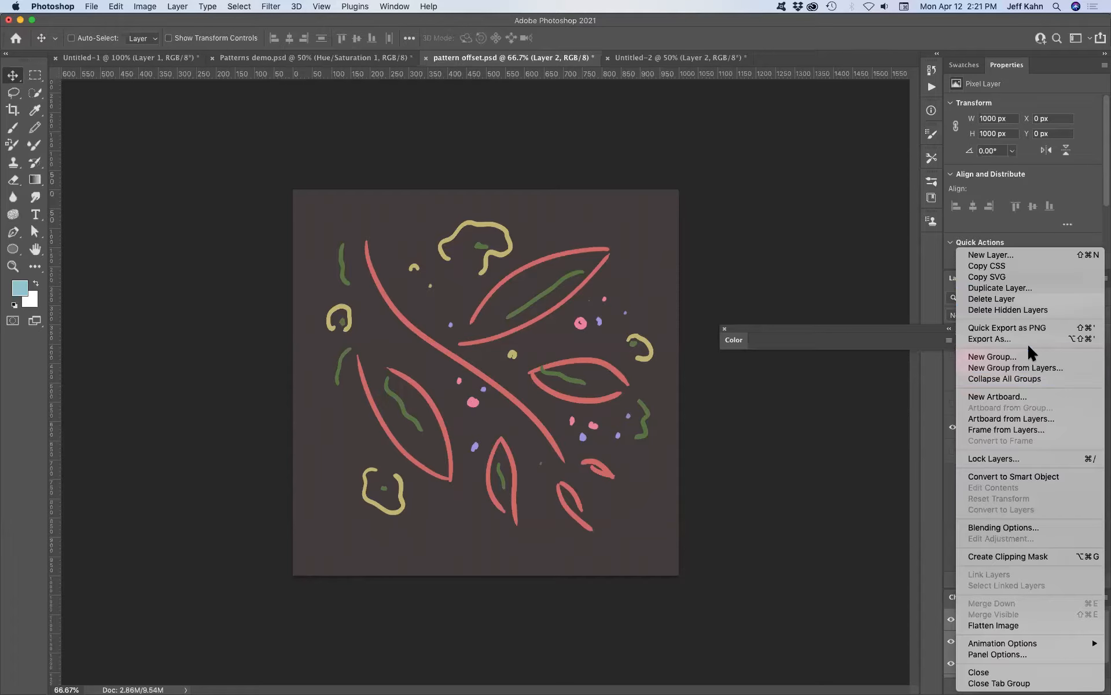
left_click(1020, 288)
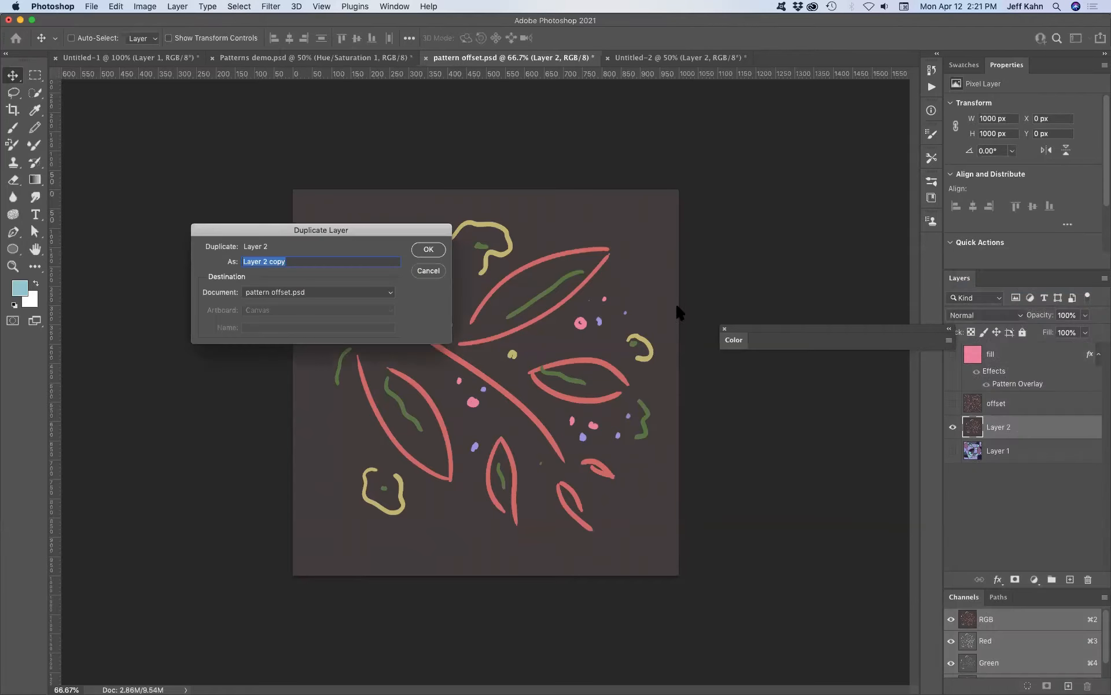
left_click(428, 249)
left_click(953, 451)
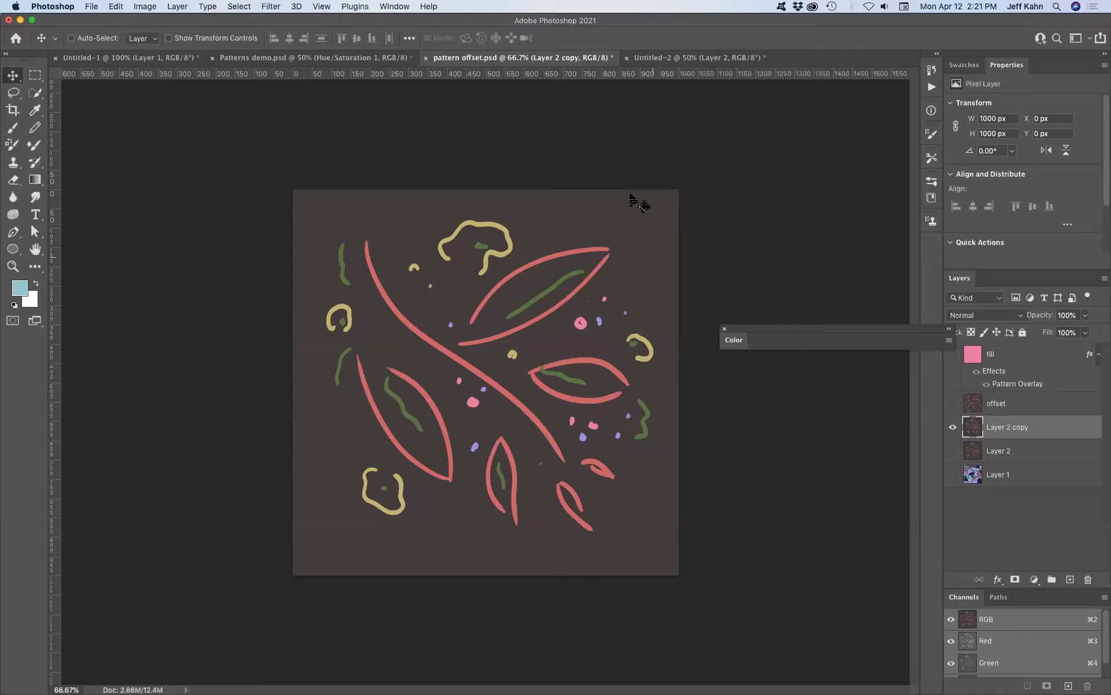
left_click(271, 7)
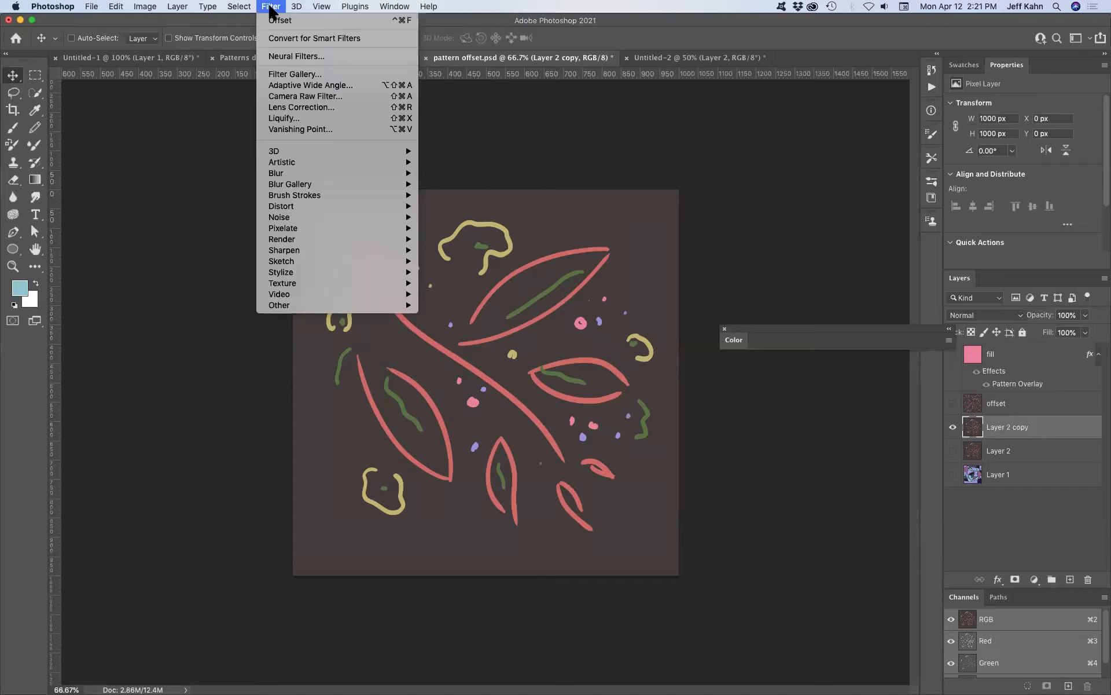
mouse_move(336, 306)
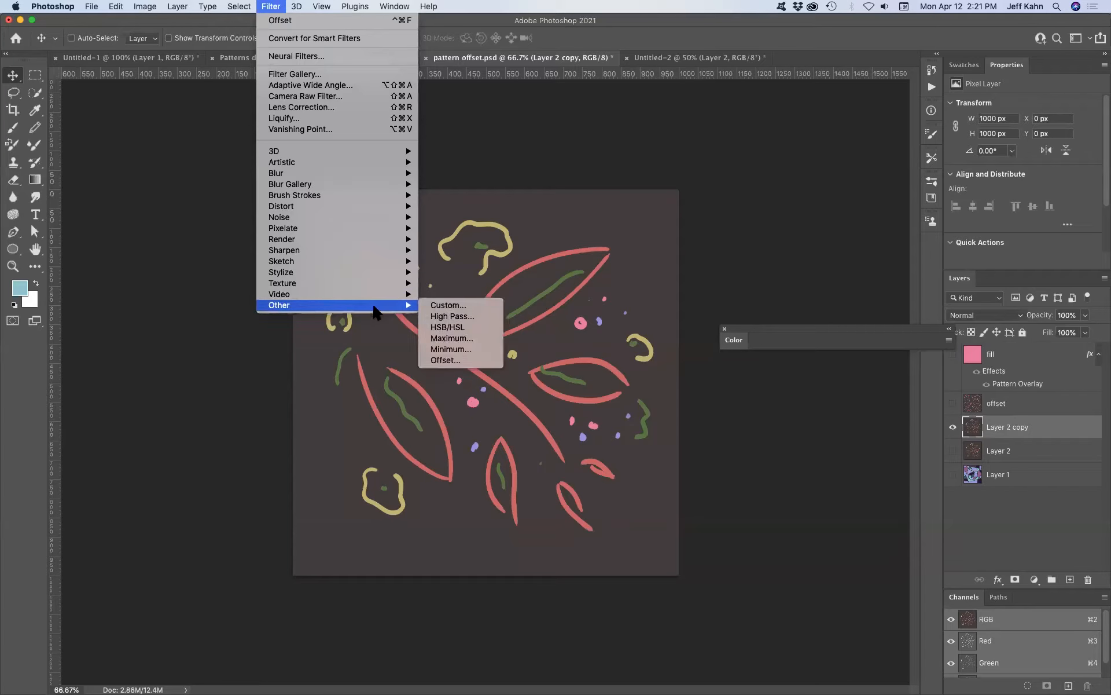
left_click(462, 360)
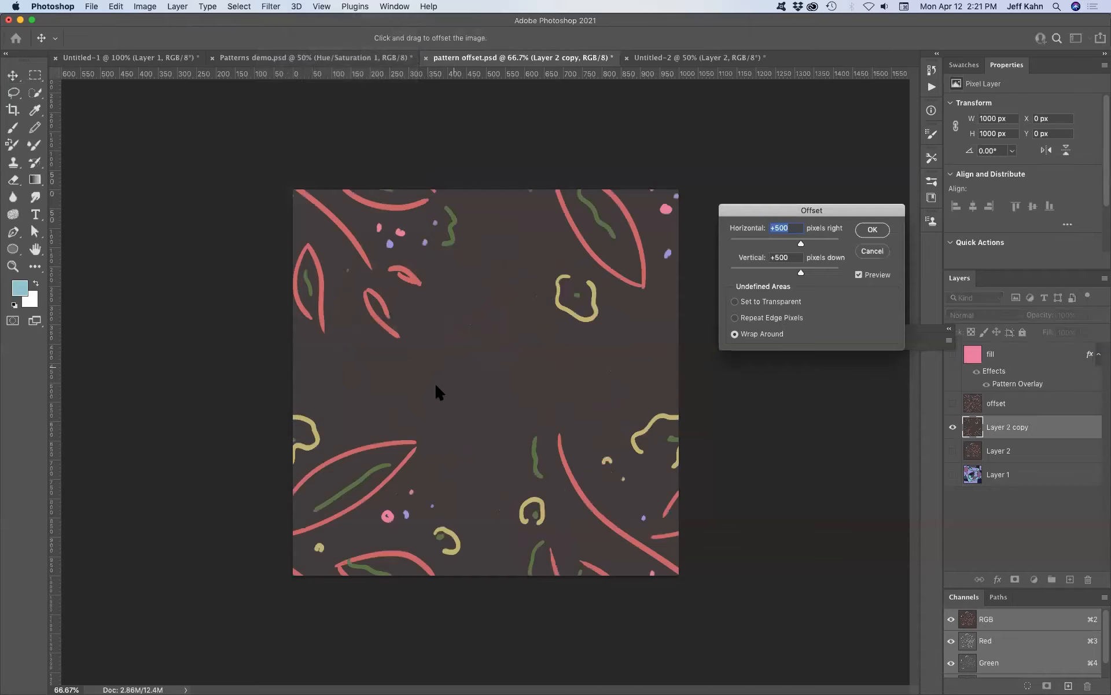
mouse_move(764, 208)
left_mouse_down()
mouse_move(740, 218)
mouse_move(758, 220)
left_mouse_up()
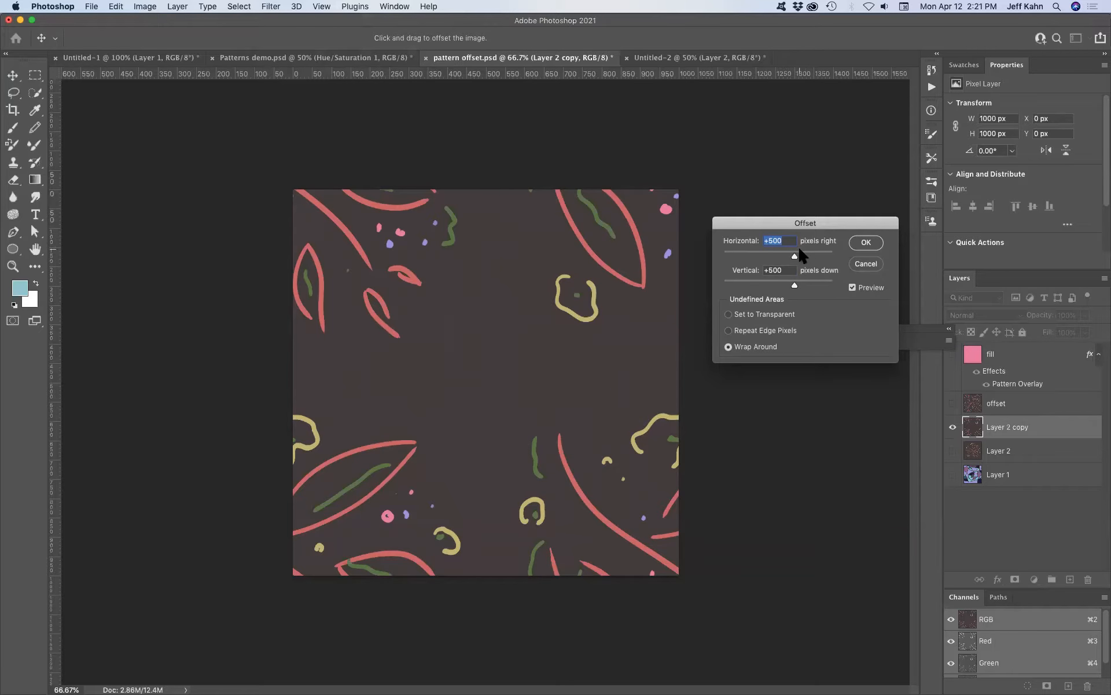
mouse_move(779, 222)
left_mouse_down()
mouse_move(775, 259)
mouse_move(768, 235)
left_mouse_up()
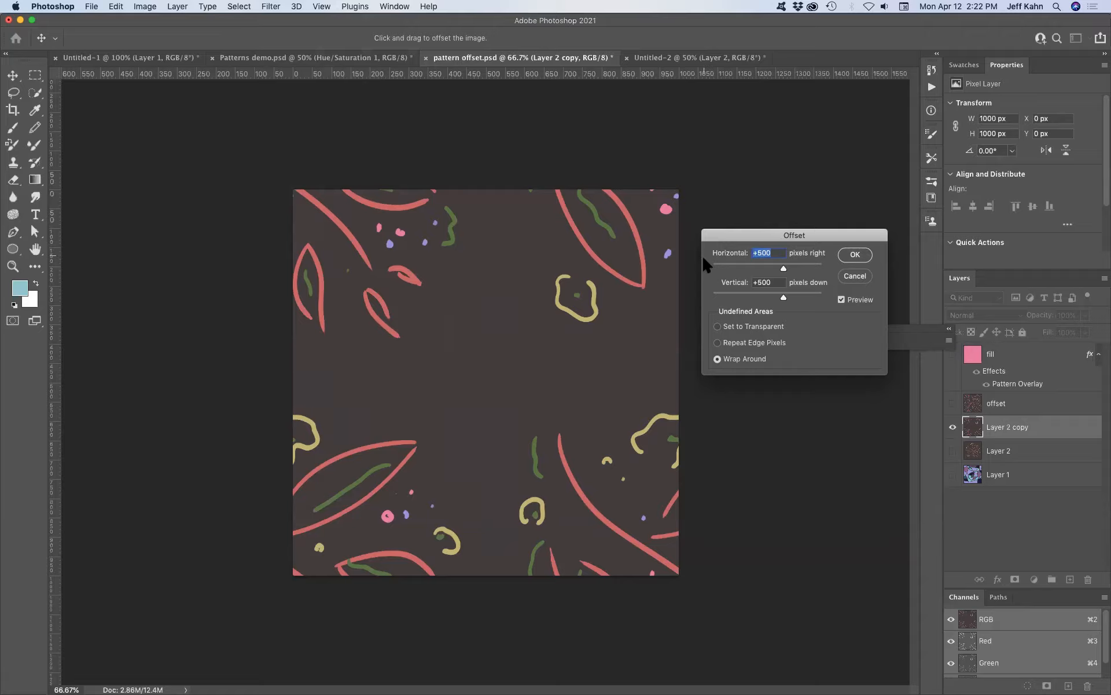
double_click(776, 282)
left_click_drag(669, 175, 822, 267)
key("Escape")
Apply the Offset filter to the Layer 2 copy with +500 pixels right, +500 pixels down and undefined areas wrapped around.
left_click(271, 6)
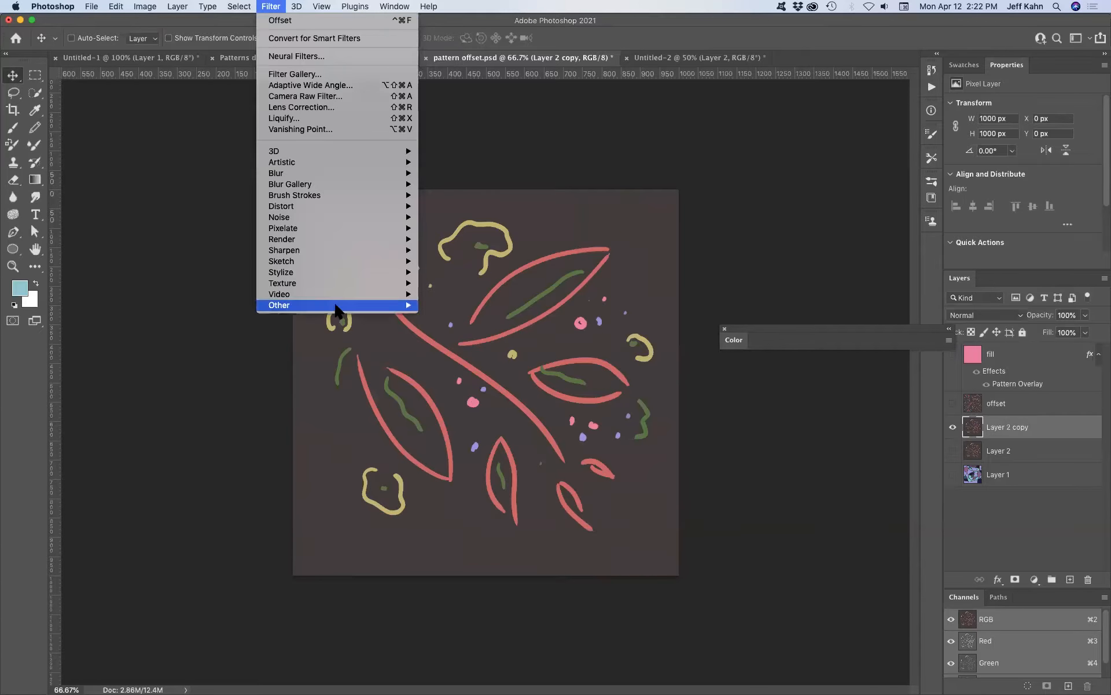
mouse_move(324, 305)
left_click(446, 360)
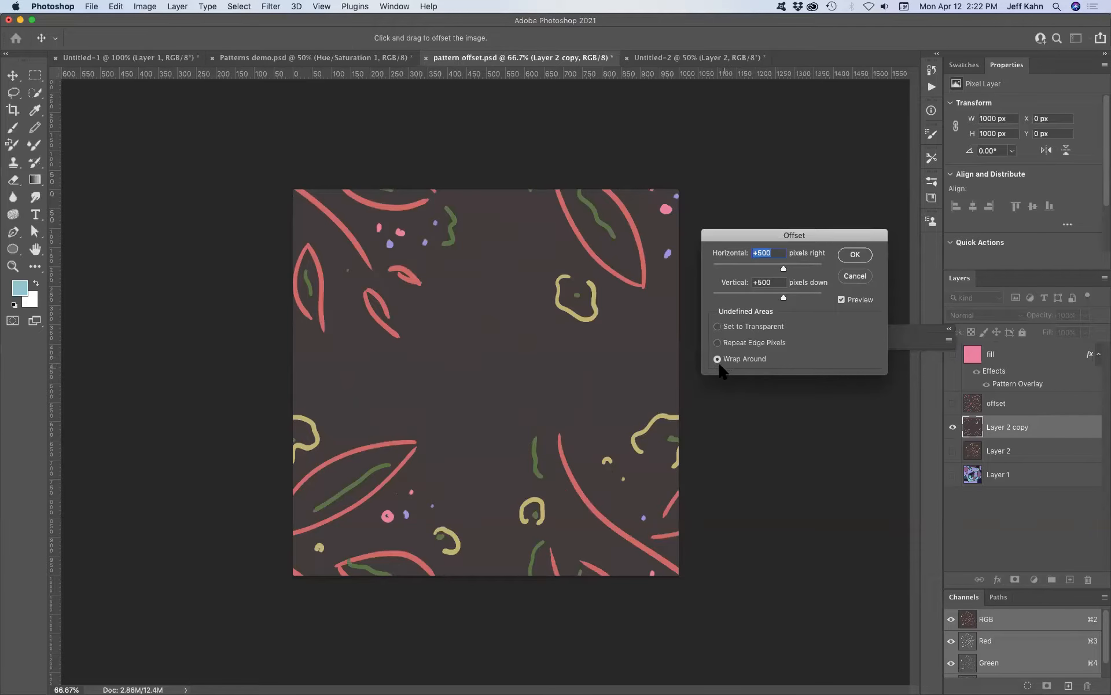
left_click(855, 259)
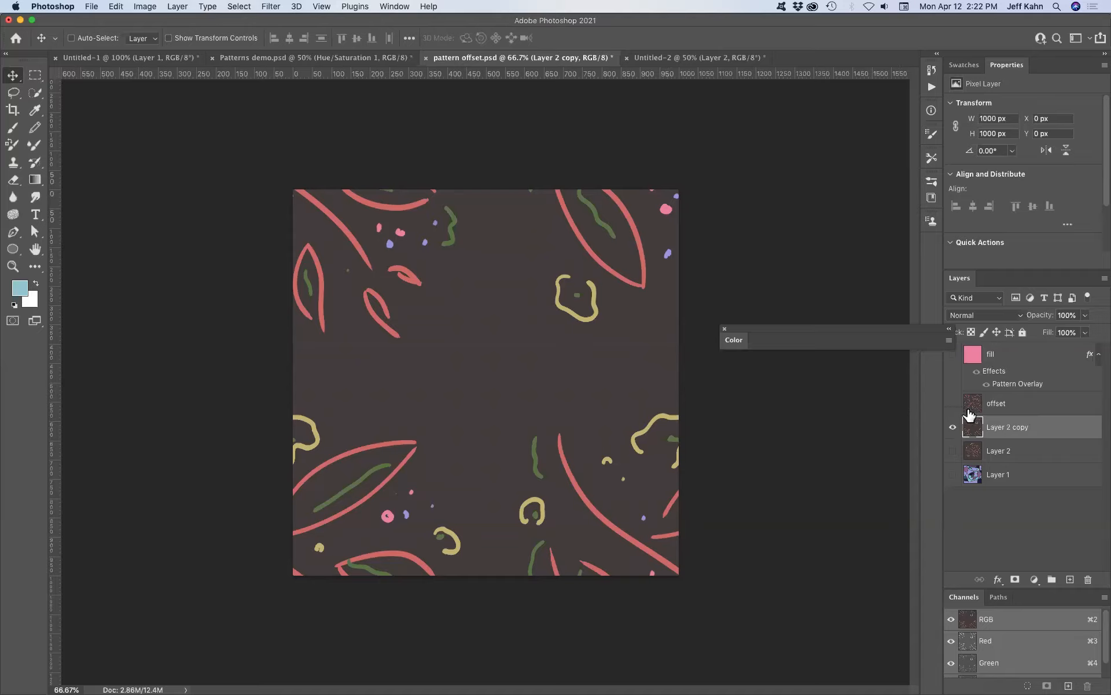
Brush a pink flower and curved stem into the empty middle of the Layer 2 copy, plus a green leaf outline beside the stem.
left_click(12, 127)
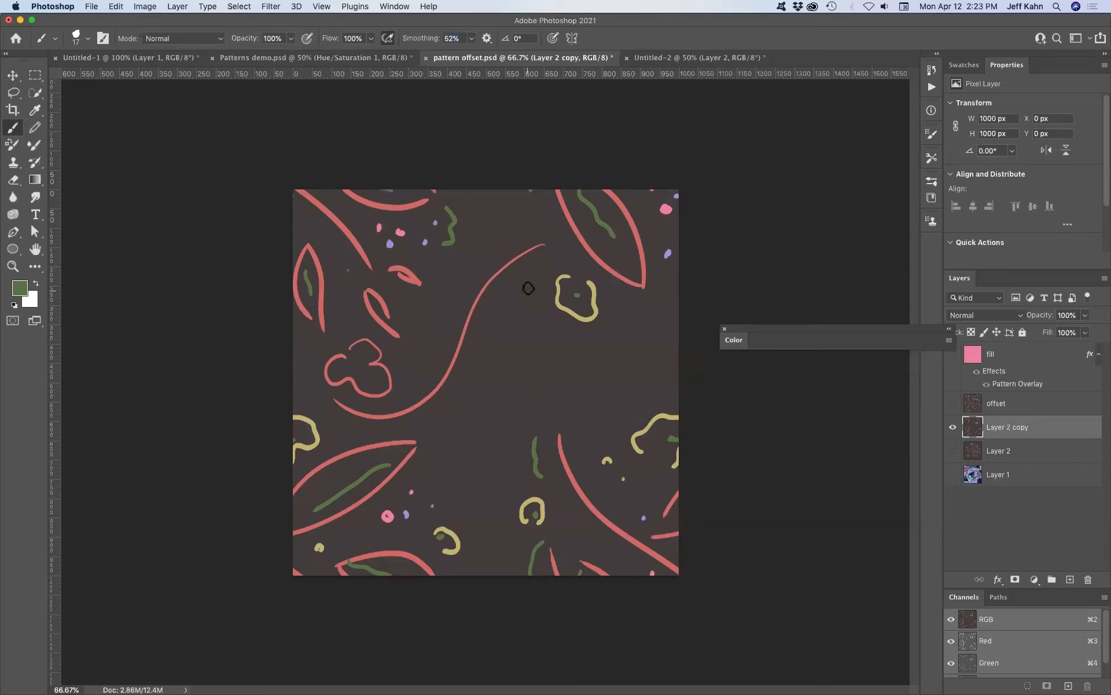
left_click_drag(525, 283, 492, 412)
mouse_move(521, 280)
left_mouse_down()
mouse_move(487, 339)
mouse_move(492, 421)
left_mouse_up()
Sample the existing yellow and paint a vein in the green leaf, the pink flower's centre, a small leaf and strokes above the stem.
left_click(581, 318, "alt")
mouse_move(520, 318)
left_mouse_down()
mouse_move(500, 375)
mouse_move(476, 392)
left_mouse_up()
left_click_drag(359, 363, 356, 371)
left_click_drag(561, 394, 654, 335)
left_click_drag(490, 205, 524, 237)
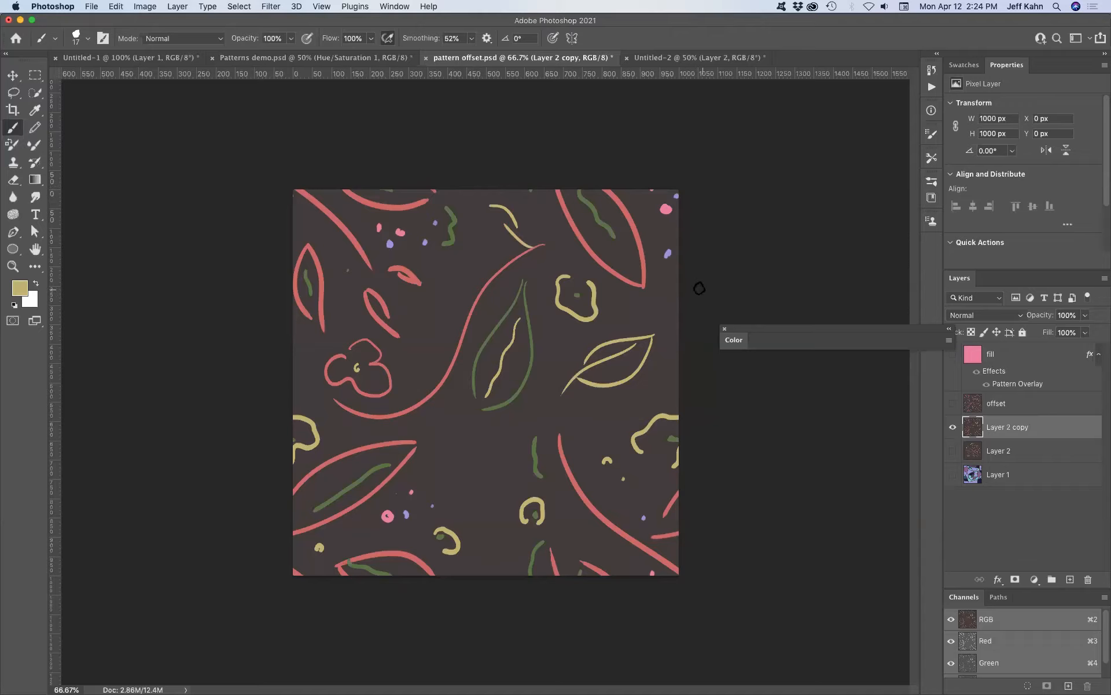
Undo the stray stroke near the canvas edge and paint a round yellow flower with a centre below the green leaf.
left_click_drag(650, 309, 697, 325)
key("super+z")
mouse_move(473, 440)
left_mouse_down()
mouse_move(450, 465)
mouse_move(507, 481)
mouse_move(495, 433)
mouse_move(484, 456)
left_mouse_up()
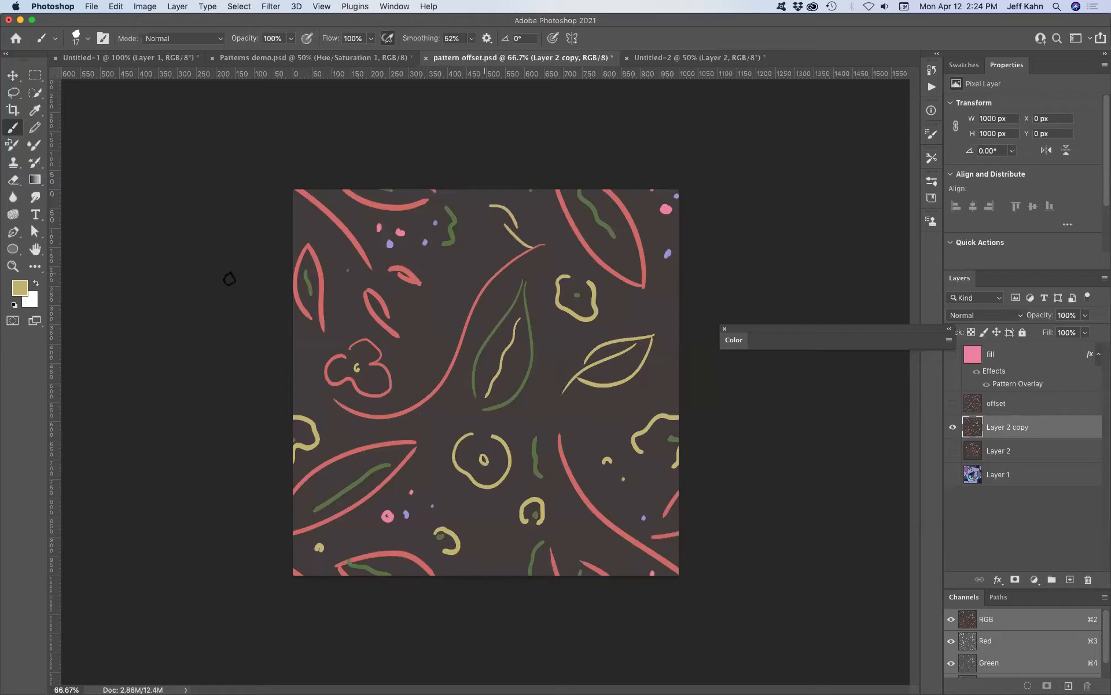
left_click(116, 6)
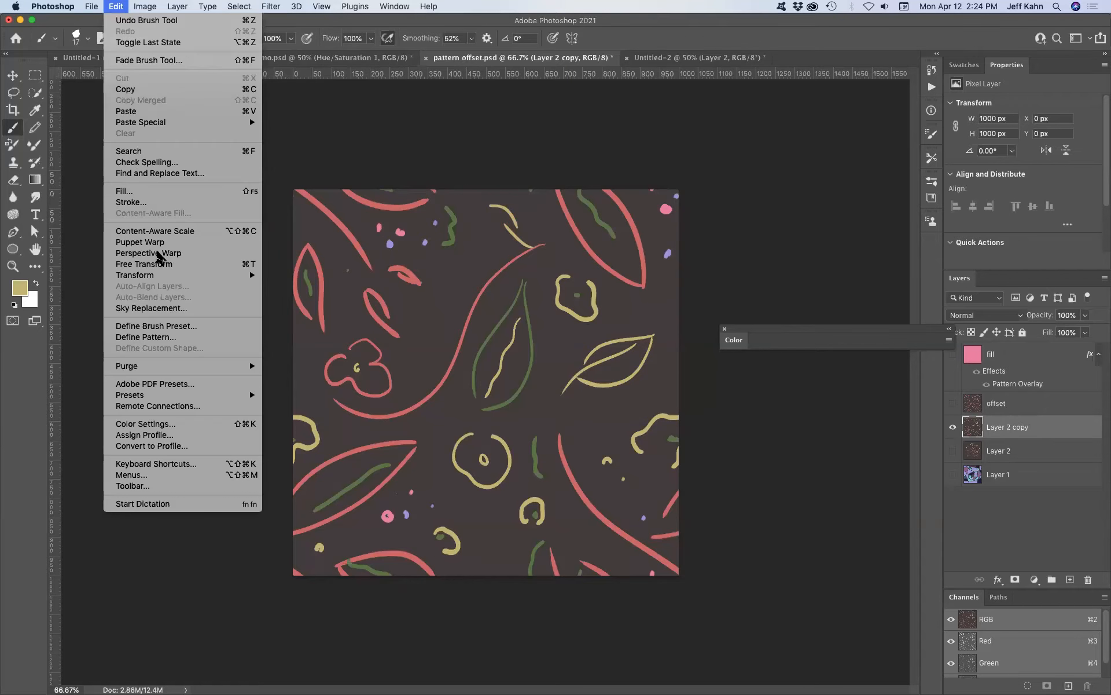
left_click(155, 337)
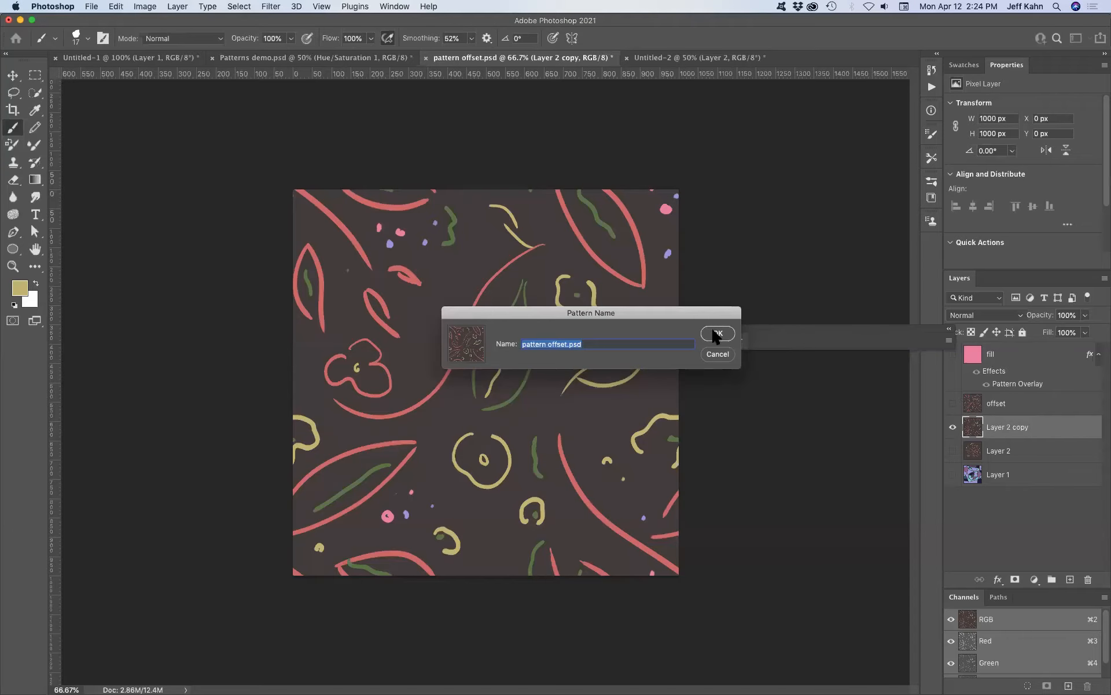
left_click(723, 354)
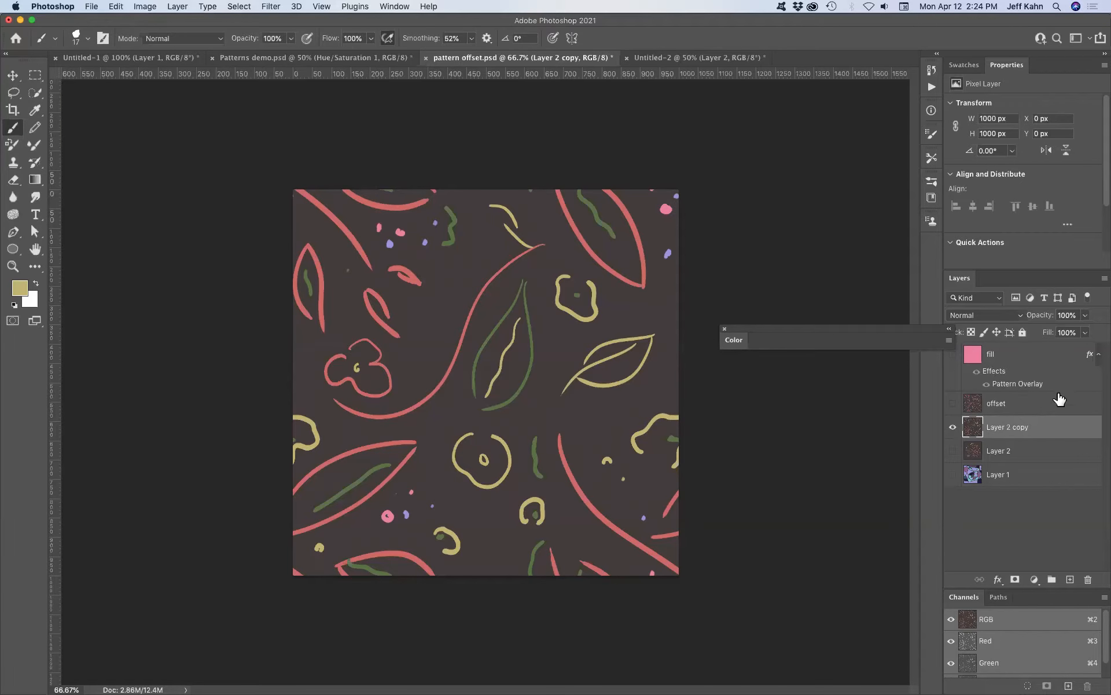
Add a new layer above the Layer 2 copy and fill it with the yellow foreground colour.
left_click(1069, 579)
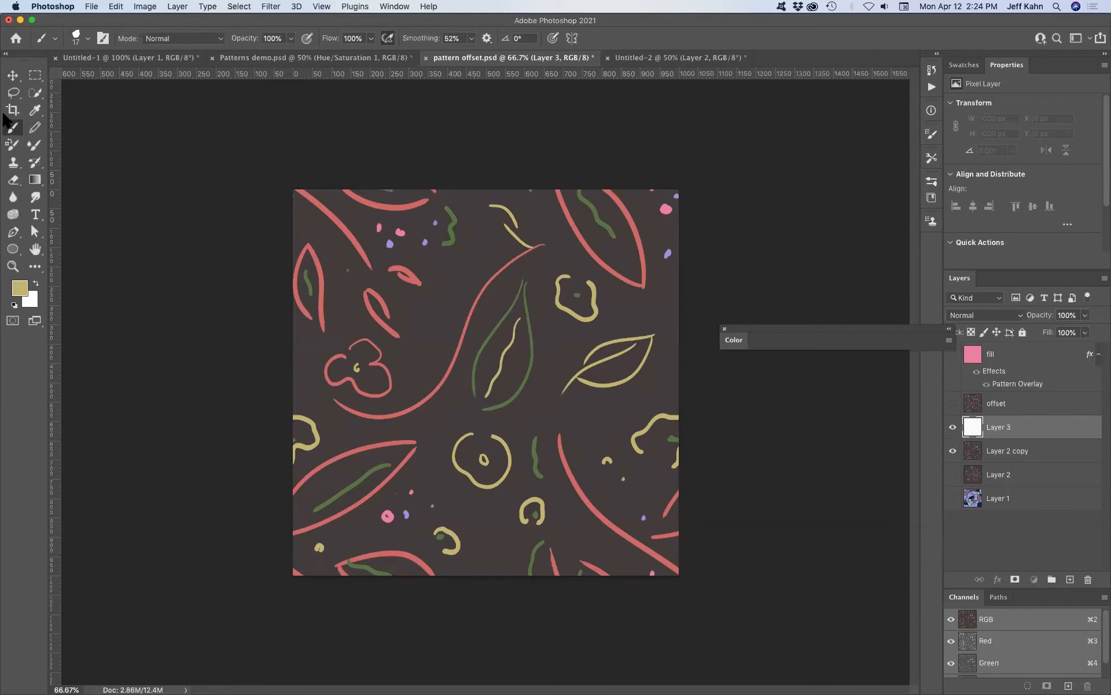
left_click(116, 6)
left_click(138, 194)
left_click(596, 400)
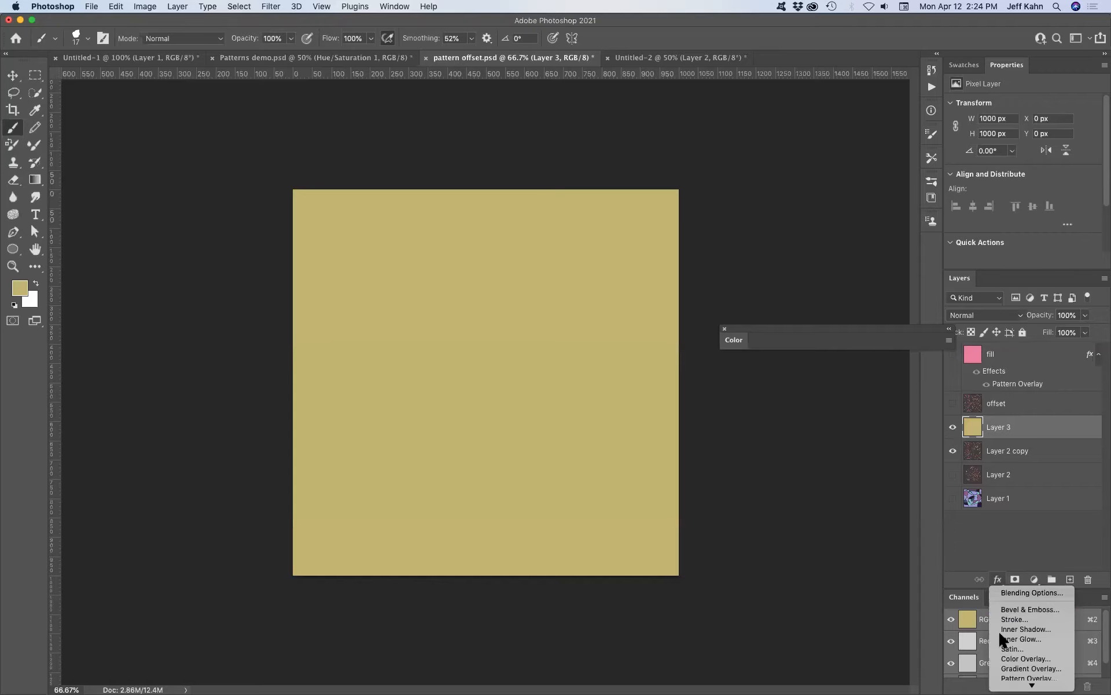
Add a Pattern Overlay with the leaf pattern to the yellow layer, at 33% scale and 66% opacity.
left_click(978, 515)
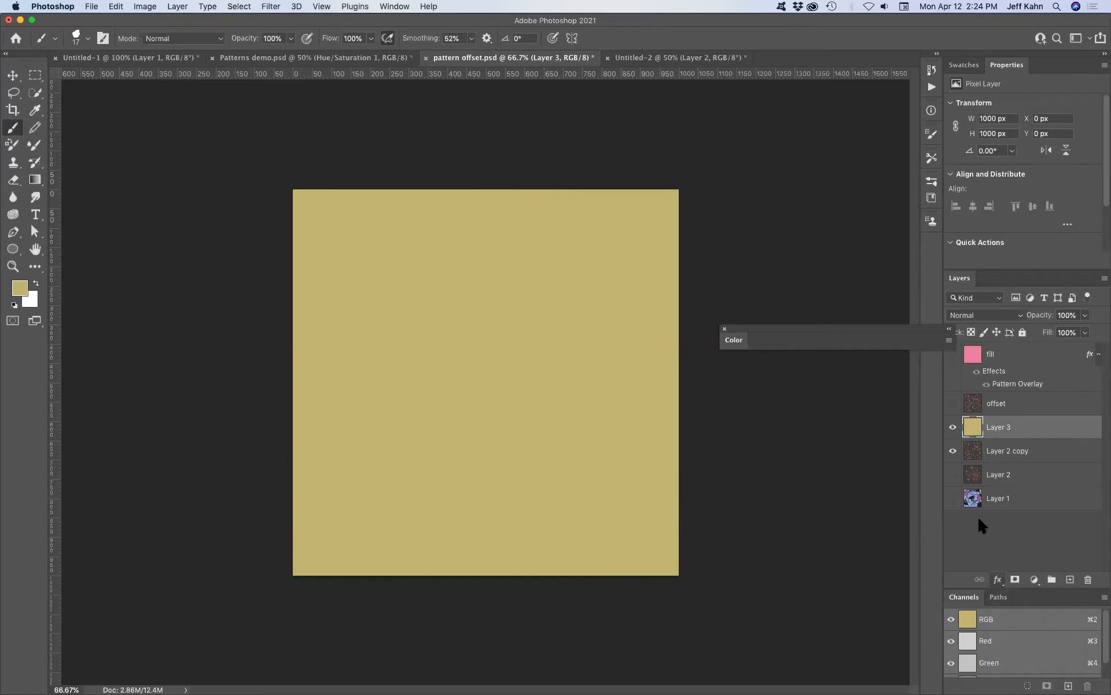
left_click_drag(745, 206, 837, 243)
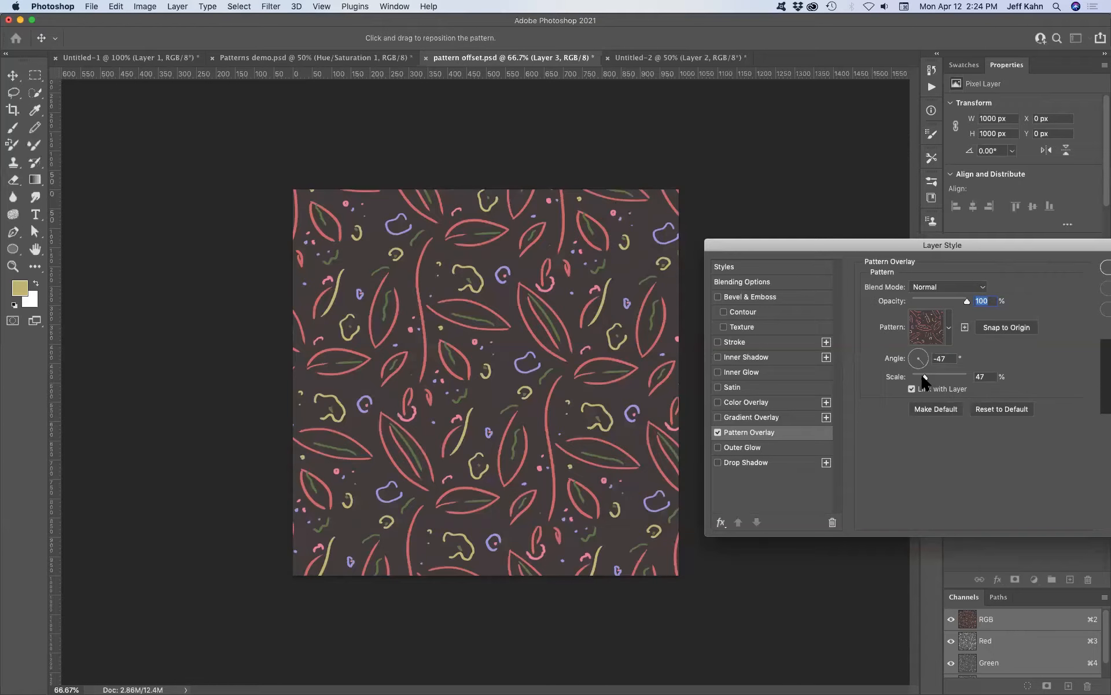
mouse_move(919, 377)
left_mouse_down()
mouse_move(942, 377)
mouse_move(917, 377)
left_mouse_up()
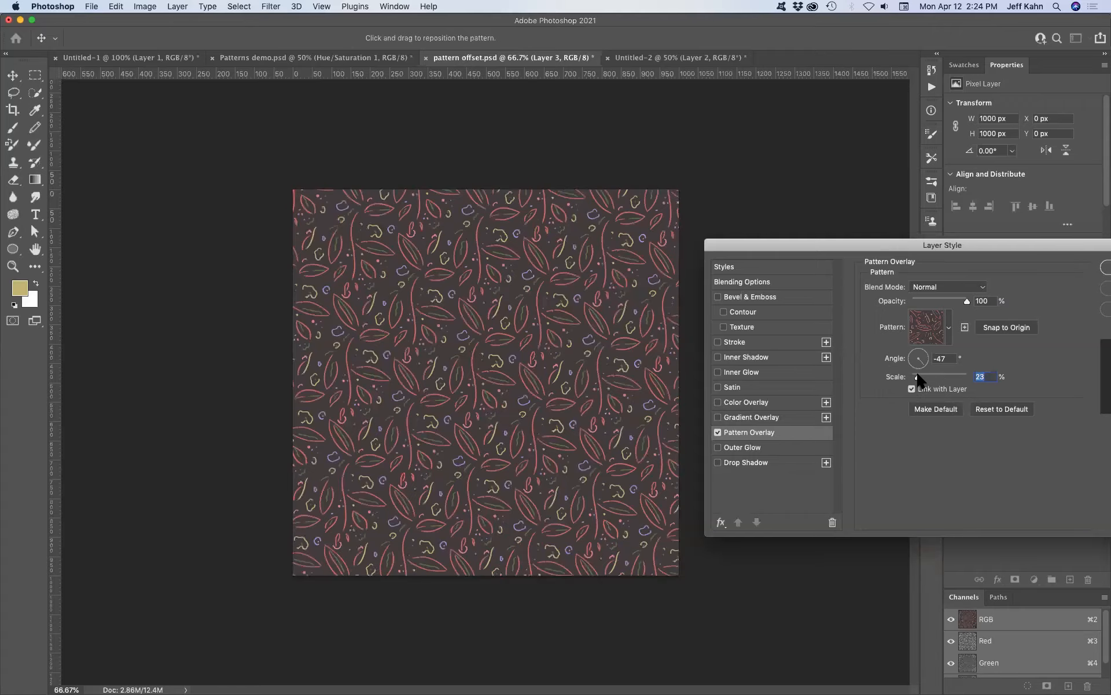
left_click(948, 301)
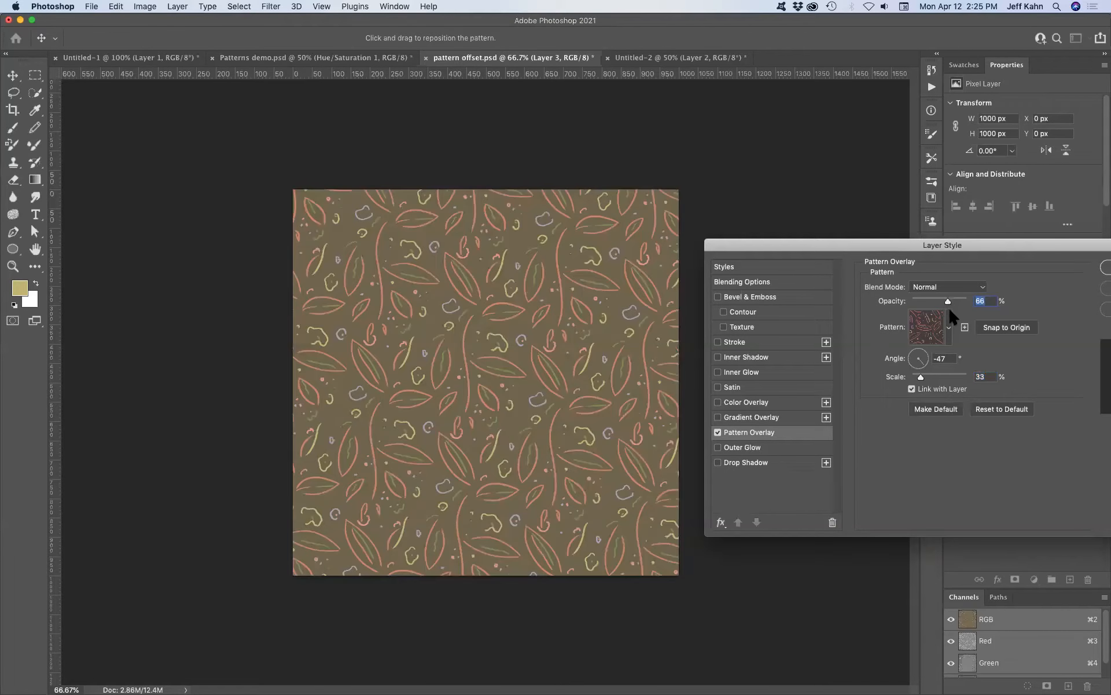
left_click_drag(889, 250, 841, 220)
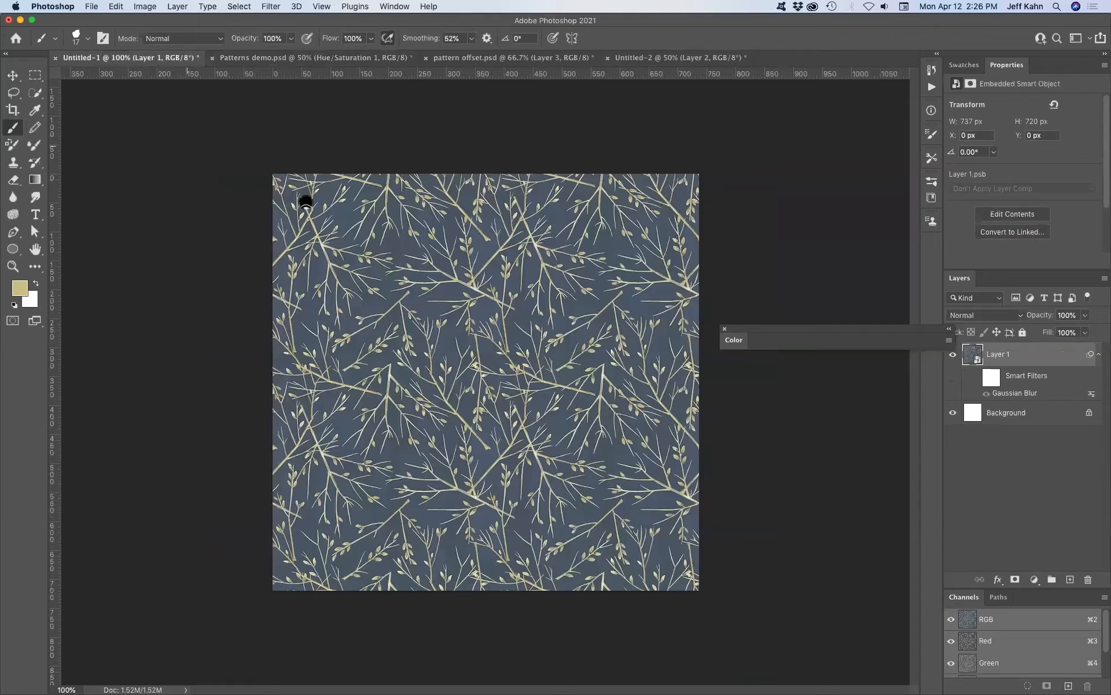
Select the whole canvas with the Rectangular Marquee and copy the branch pattern from Layer 1.
left_click(35, 75)
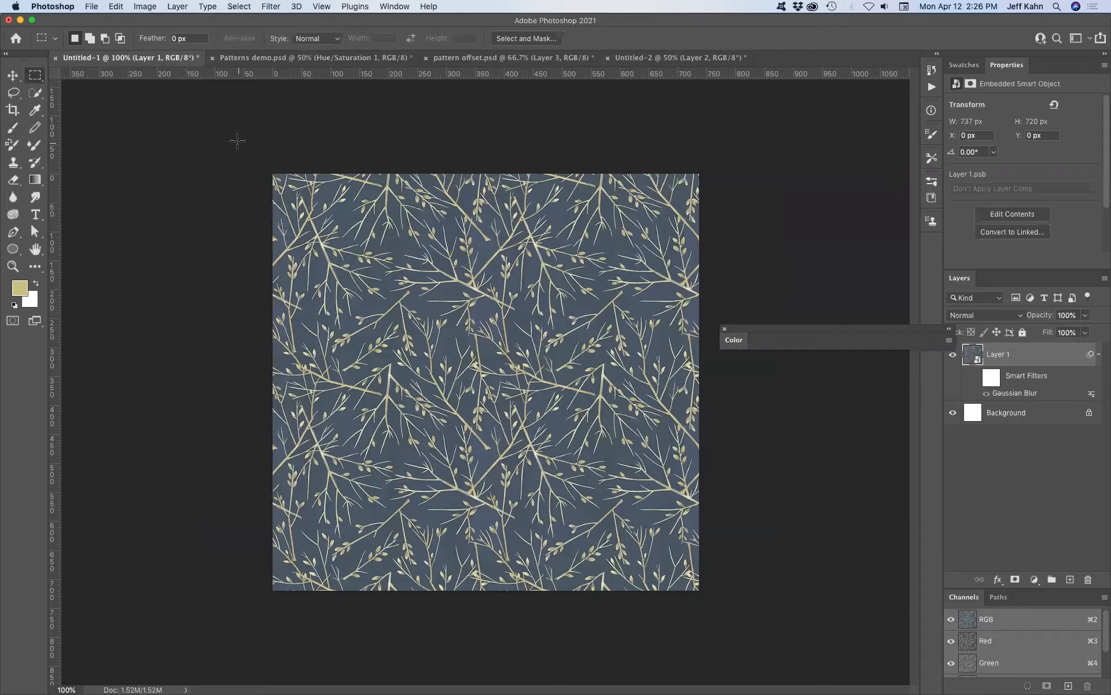
left_click_drag(235, 136, 822, 613)
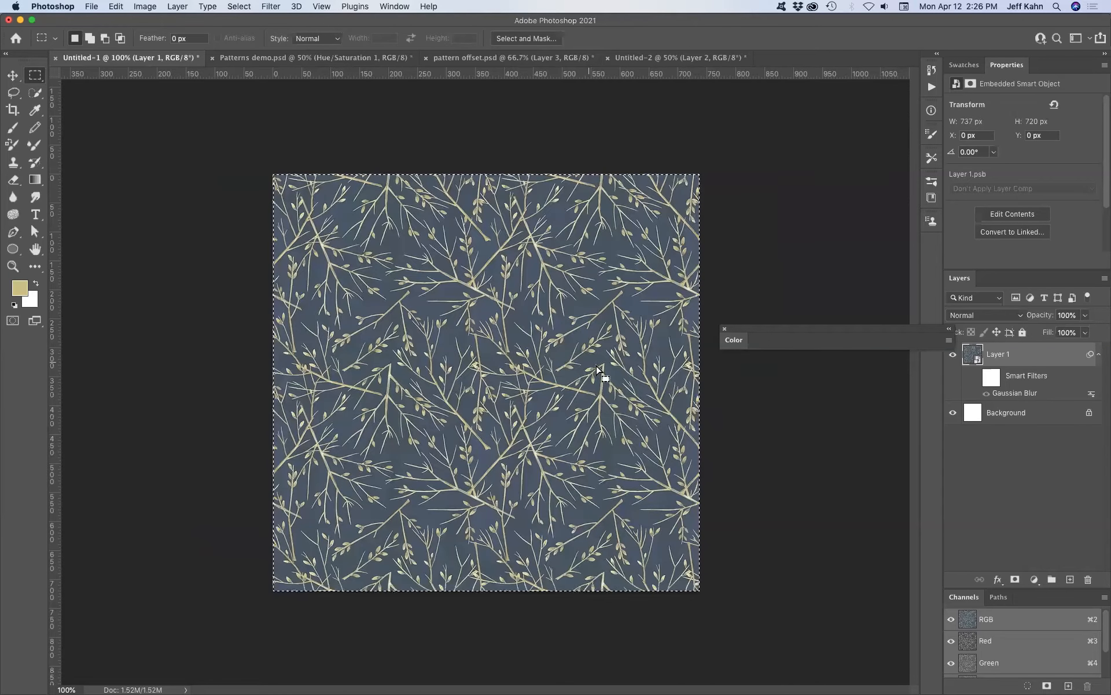
left_click(12, 74)
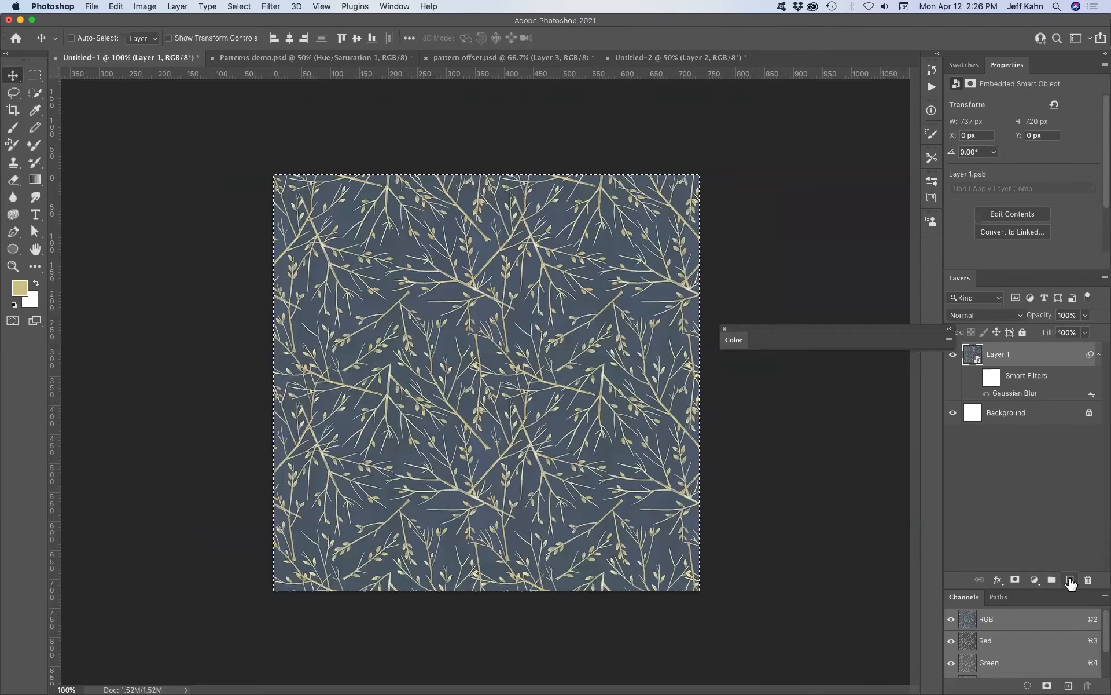
Hide Layer 1 and add a new layer above it.
left_click(953, 354)
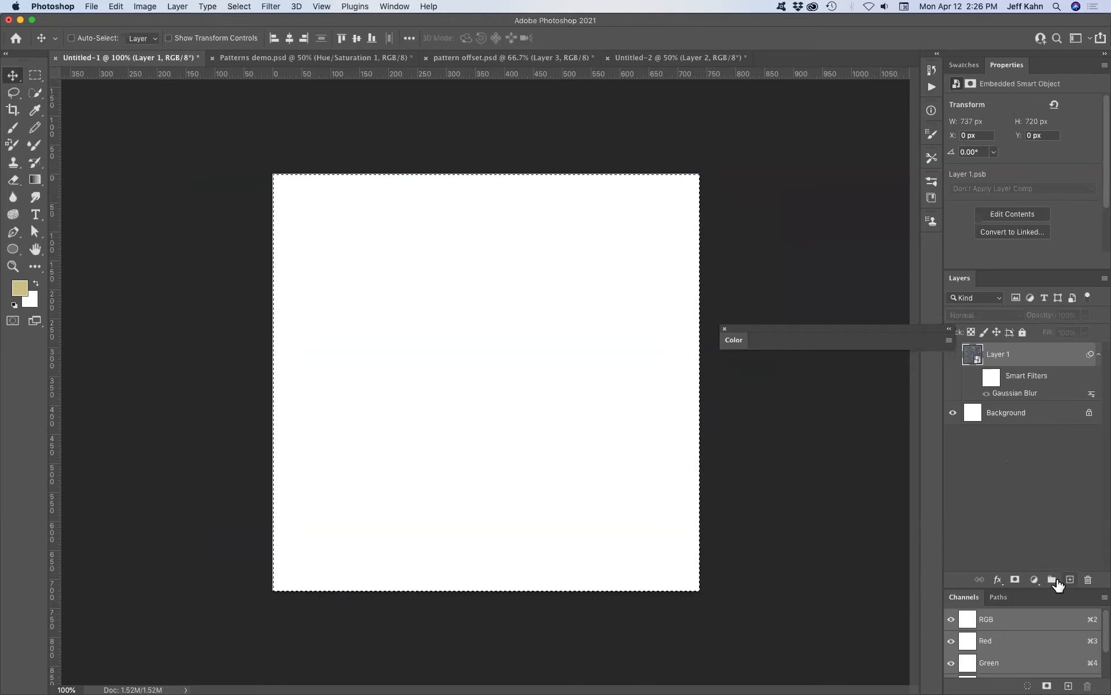
left_click(1070, 579)
Create a new 2000 x 2000 px document at 72 ppi.
key("super+n")
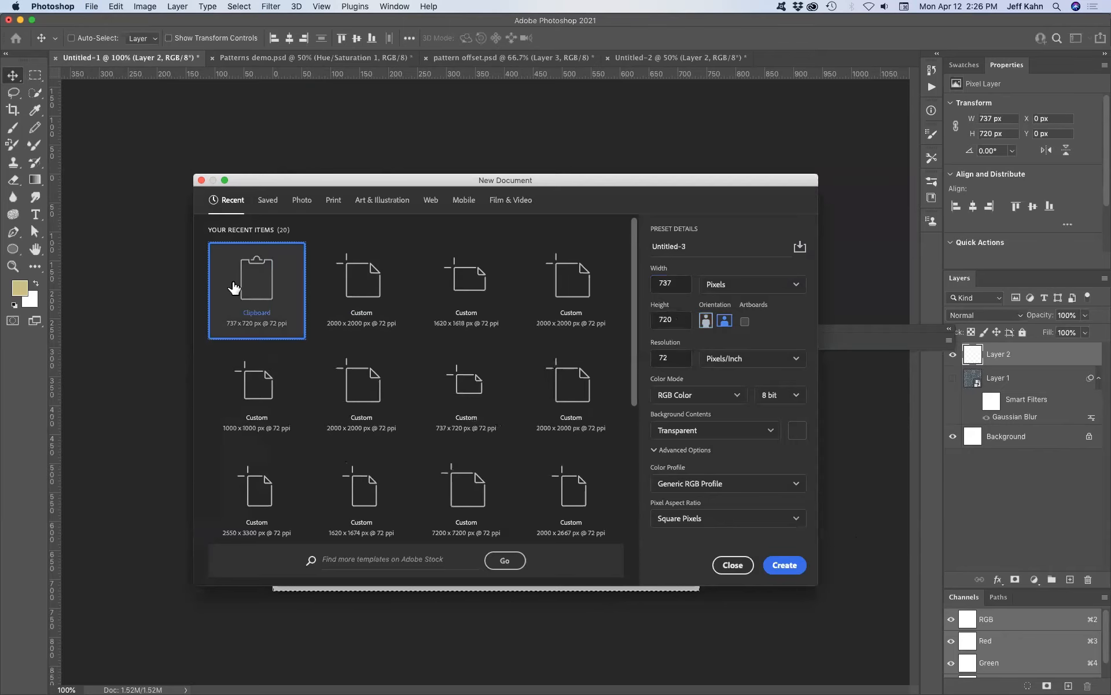
left_click(356, 298)
left_click(785, 565)
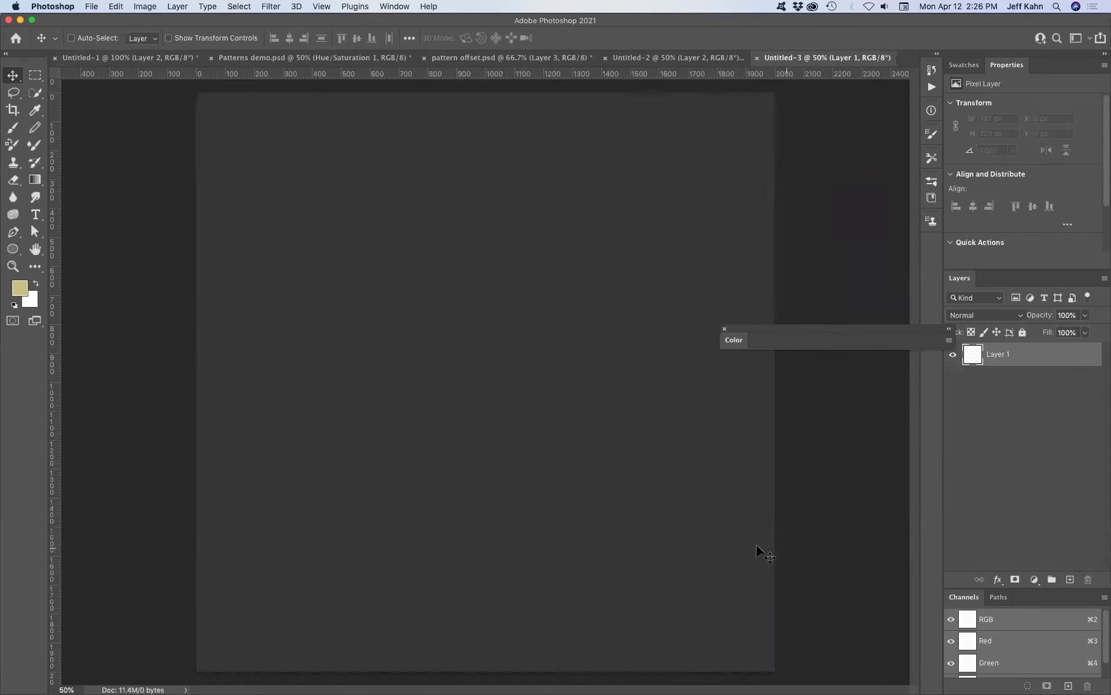
Paste the branch tile and move it near the canvas's upper-left corner, at X 31 px and Y 76 px.
key("super+v")
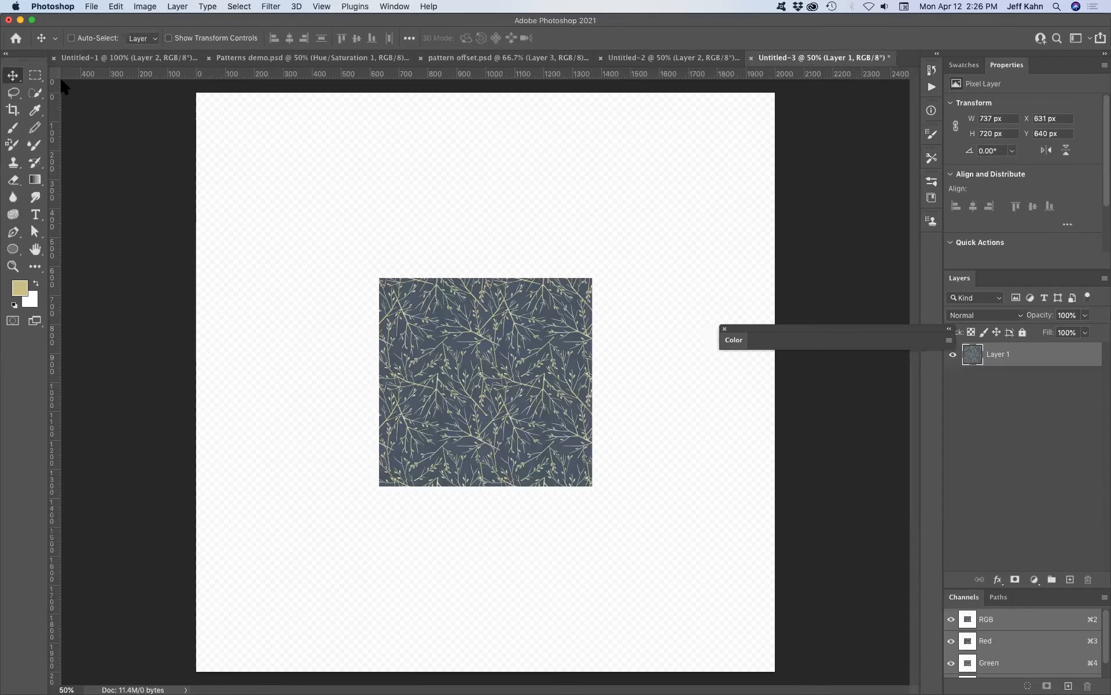
left_click_drag(446, 359, 314, 299)
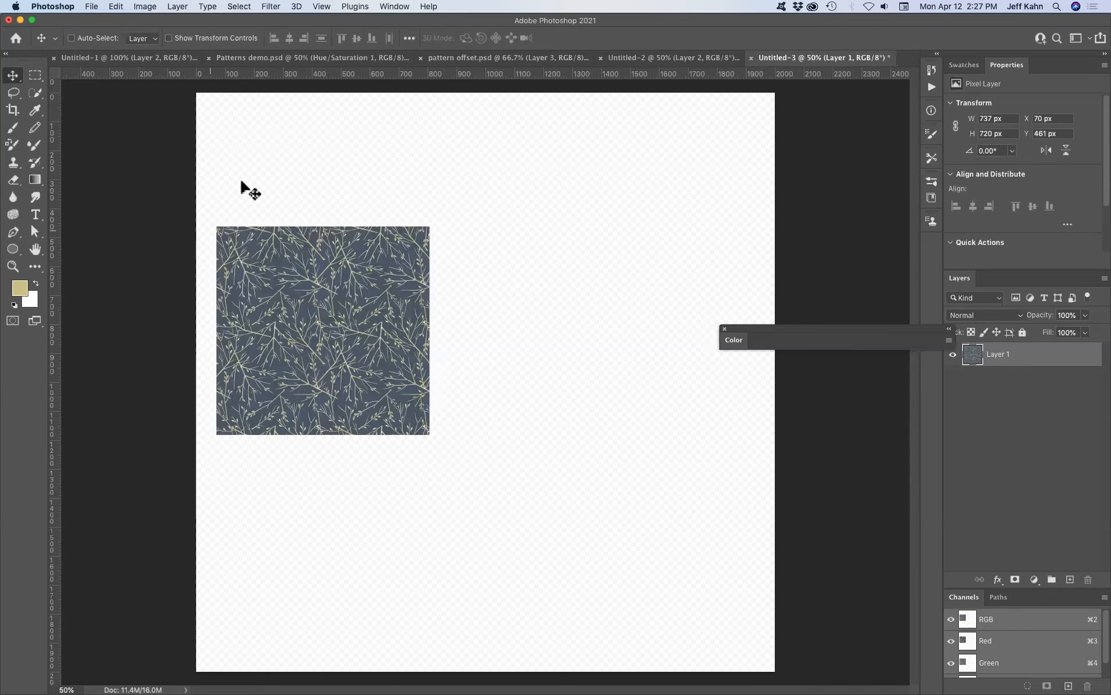
left_click_drag(312, 258, 302, 167)
Duplicate the branch tile beside the original, placing the copy at X 775 px and Y 75 px.
key("super+plus")
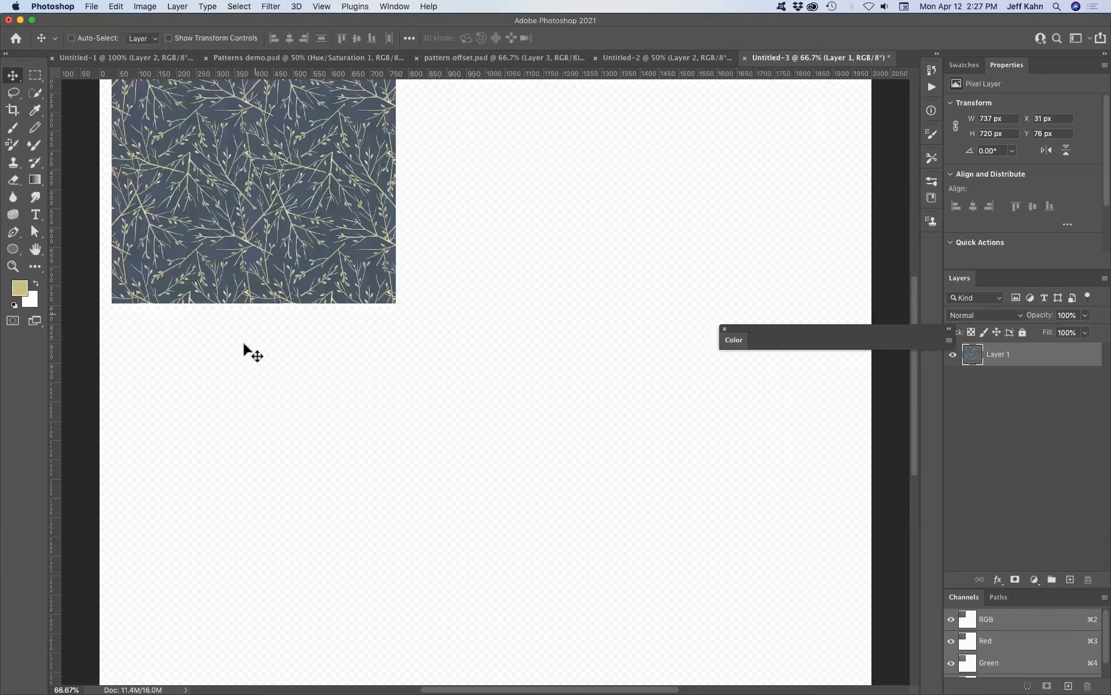
scroll(243, 341, "up", 5)
scroll(243, 342, "left", 3)
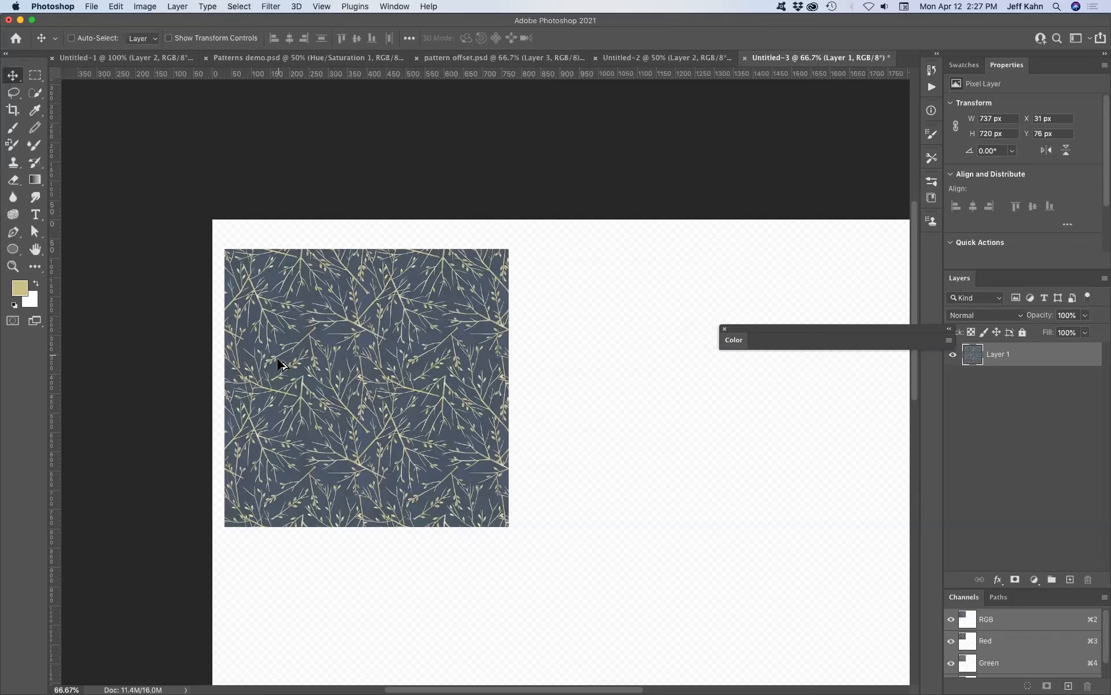
left_click_drag(278, 359, 563, 358)
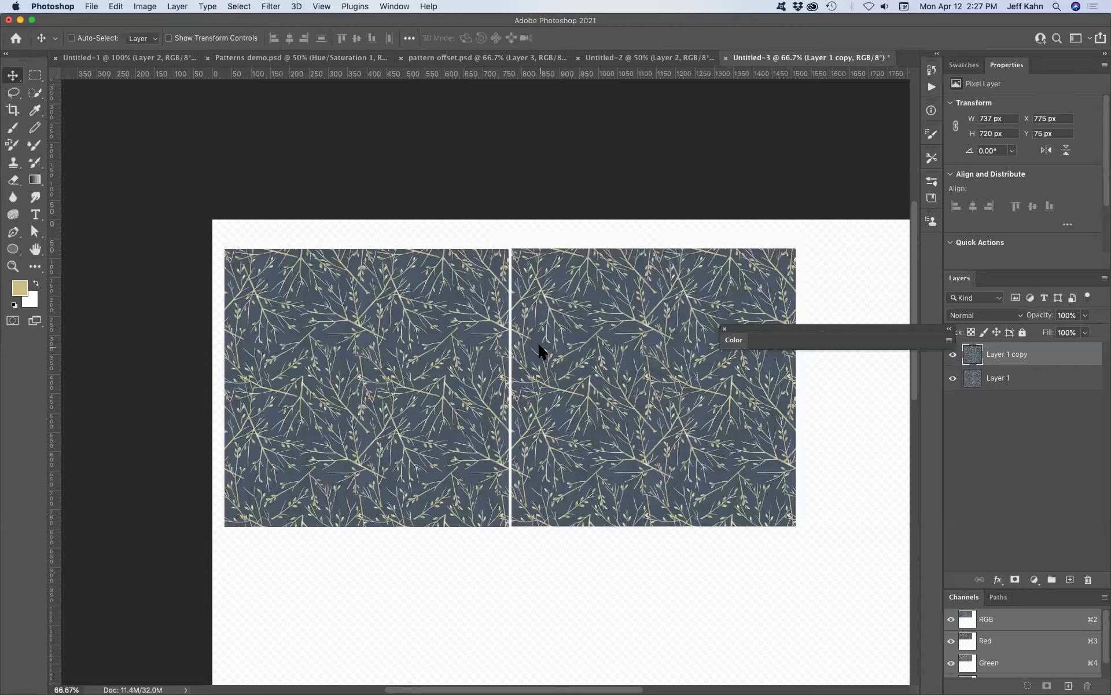
Nudge the copied tile against the original to close the gap, ending at X 768 px and Y 76 px.
key("Left")
key("Left")
key("Left")
key("Left")
key("Left")
key("Left")
key("Left")
key("Left")
key("Down")
key("super+equal")
key("super+equal")
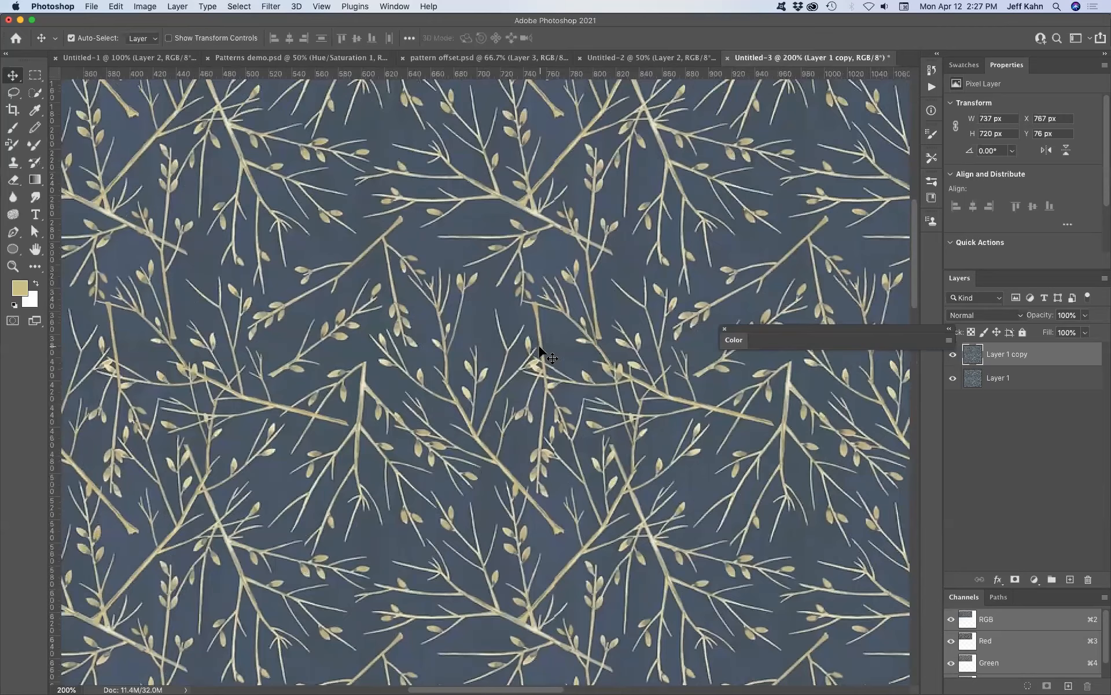
key("Right")
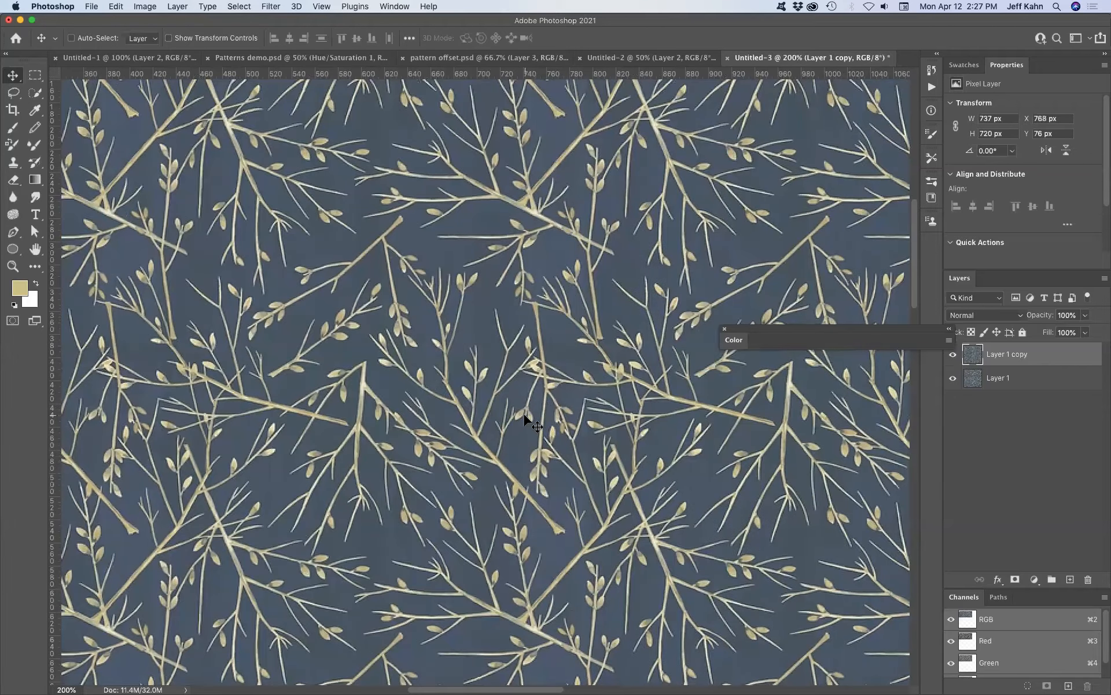
key("Right")
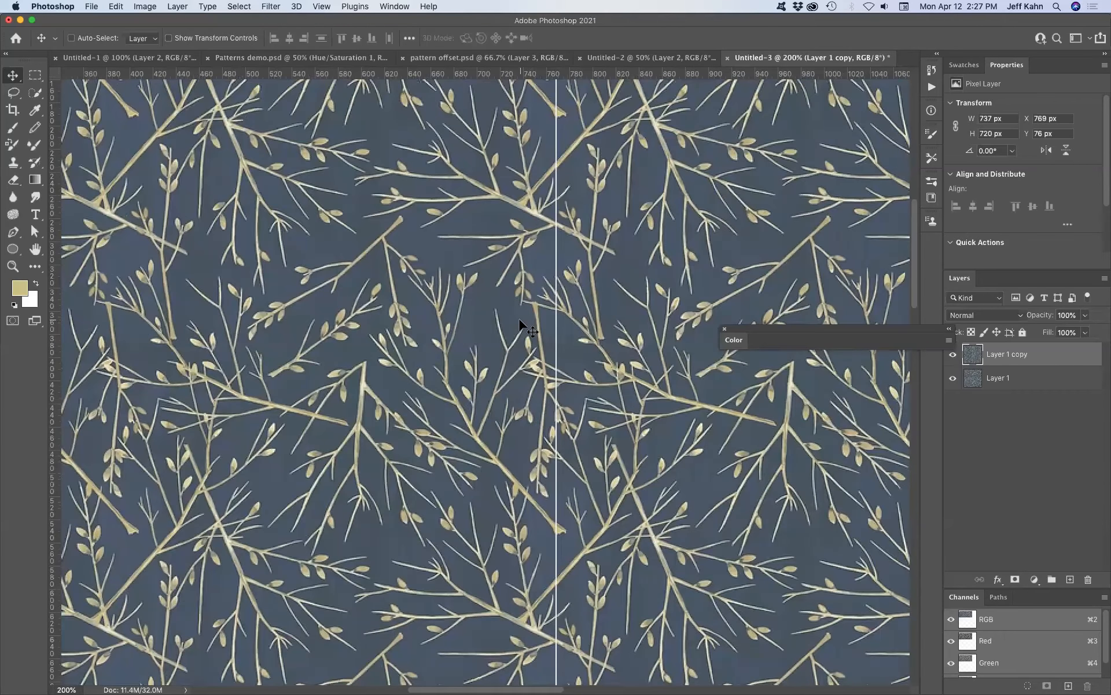
key("super+equal")
key("Left")
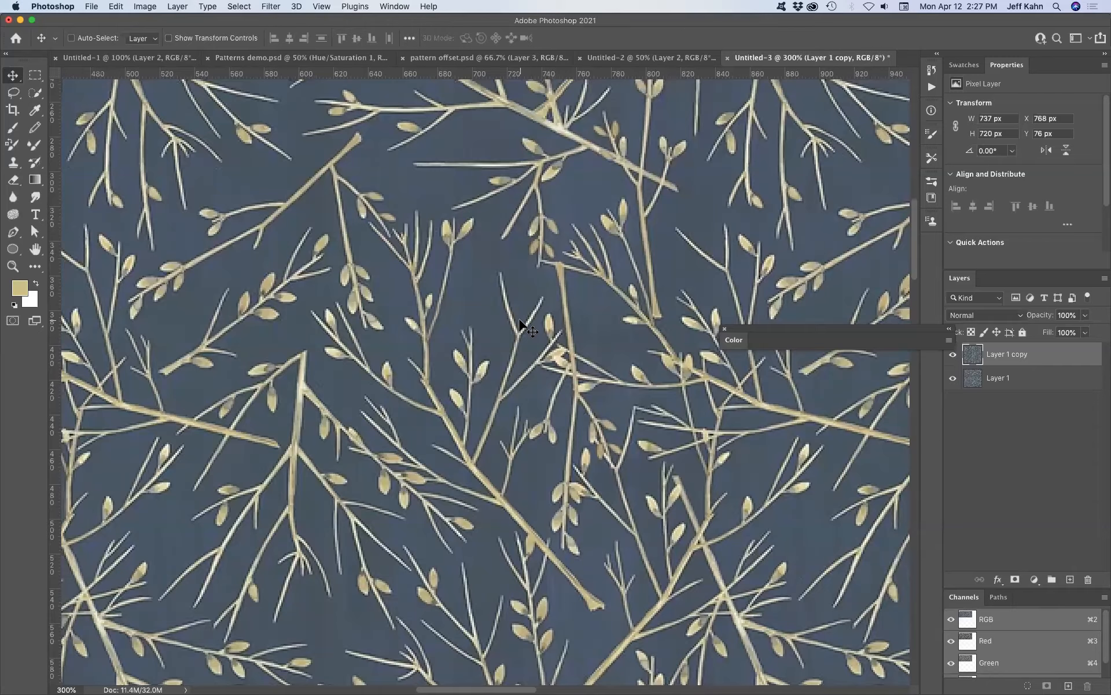
Try shifting the copied tile 3 px up, out of alignment with the original, and return it to Y 76 px.
key("Up")
key("Up")
key("Up")
key("Up")
key("Up")
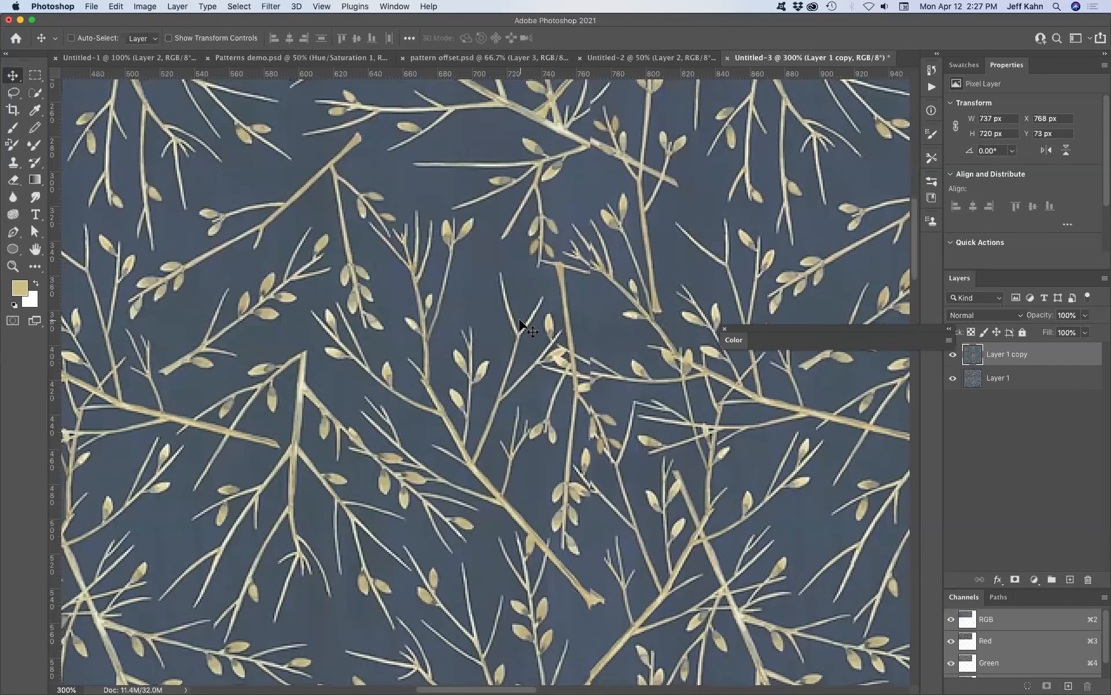
key("Down")
key("Down")
key("Down")
key("Down")
key("Down")
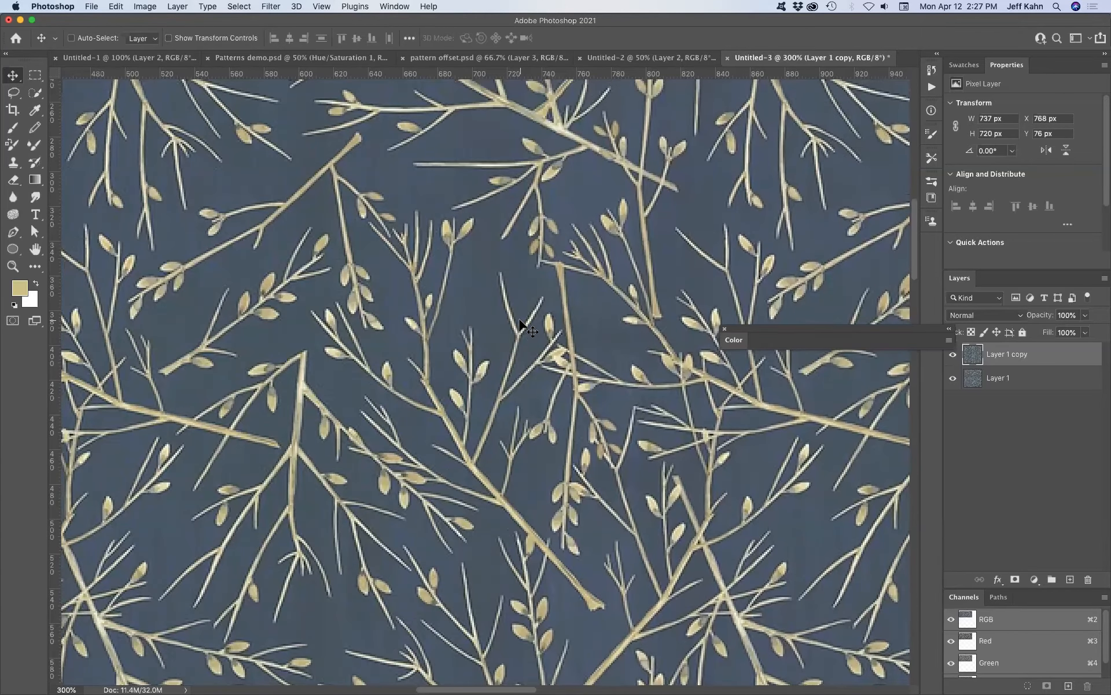
Paste a third branch tile and place it against the second tile's outer edge, at X 1505 px and Y 75 px.
key("super+minus")
key("super+minus")
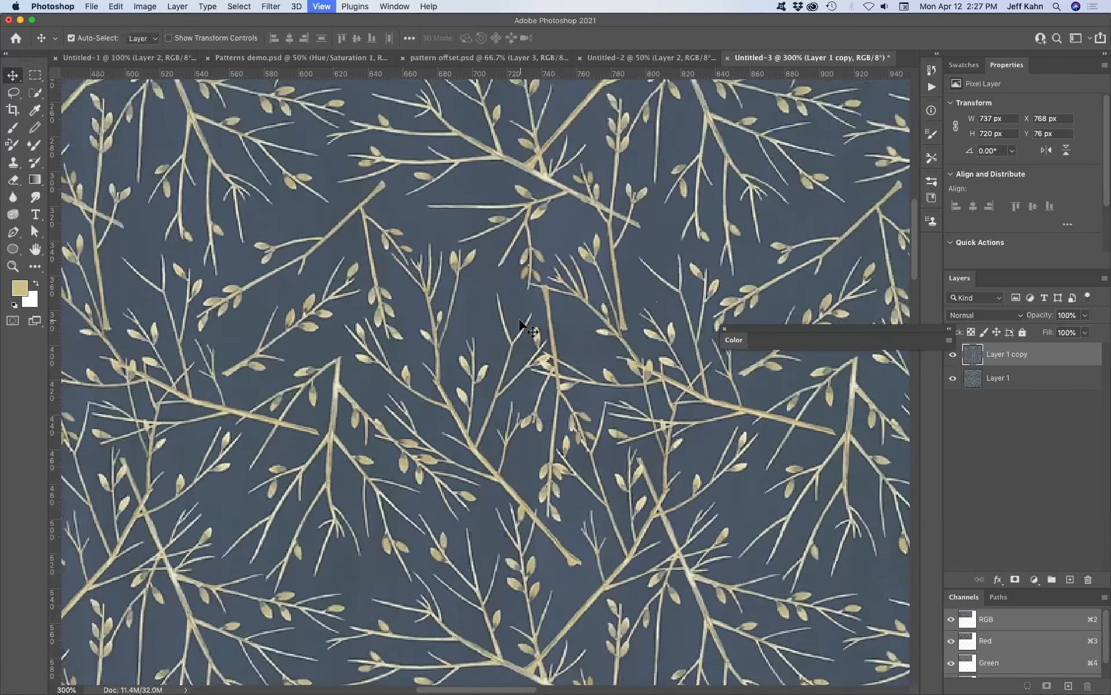
key("super+minus")
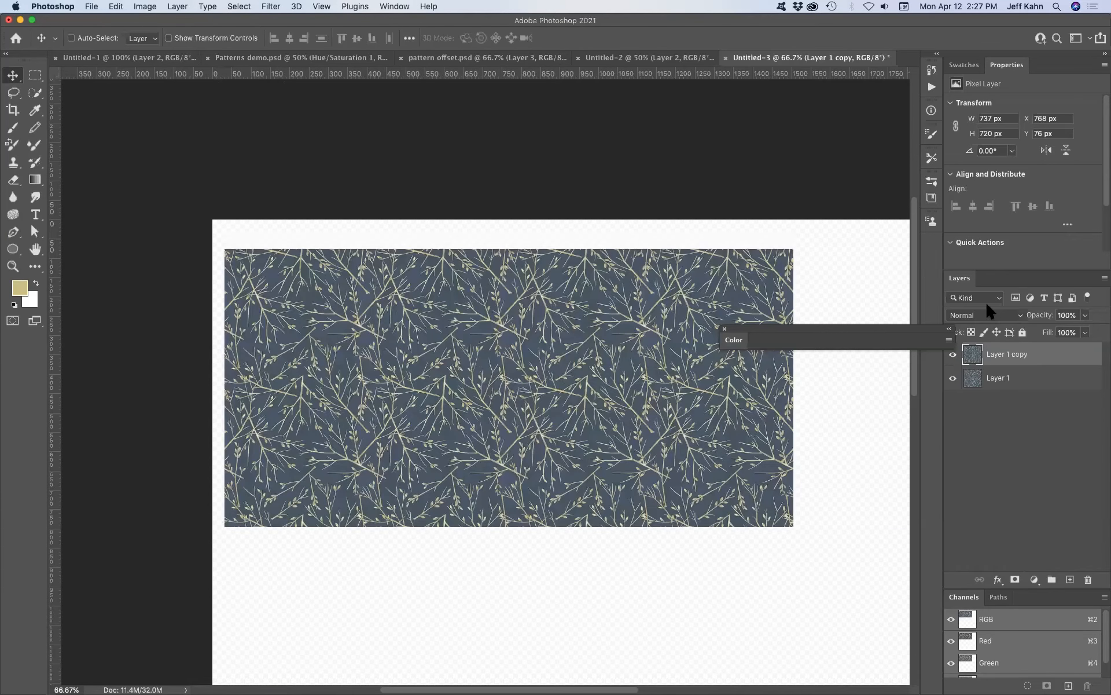
key("super+minus")
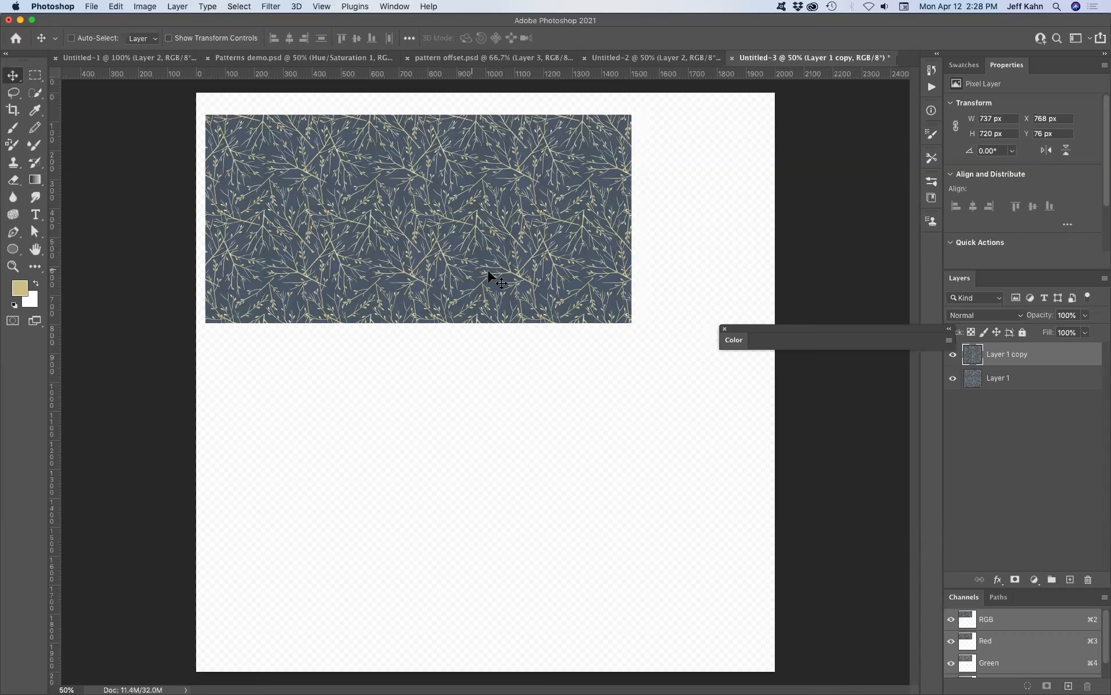
key("super+v")
left_click_drag(442, 391, 683, 225)
Check the third tile's seam by nudging it sideways and back, and align it at X 1505 px and Y 76 px.
key("super+equal")
key("super+equal")
key("super+equal")
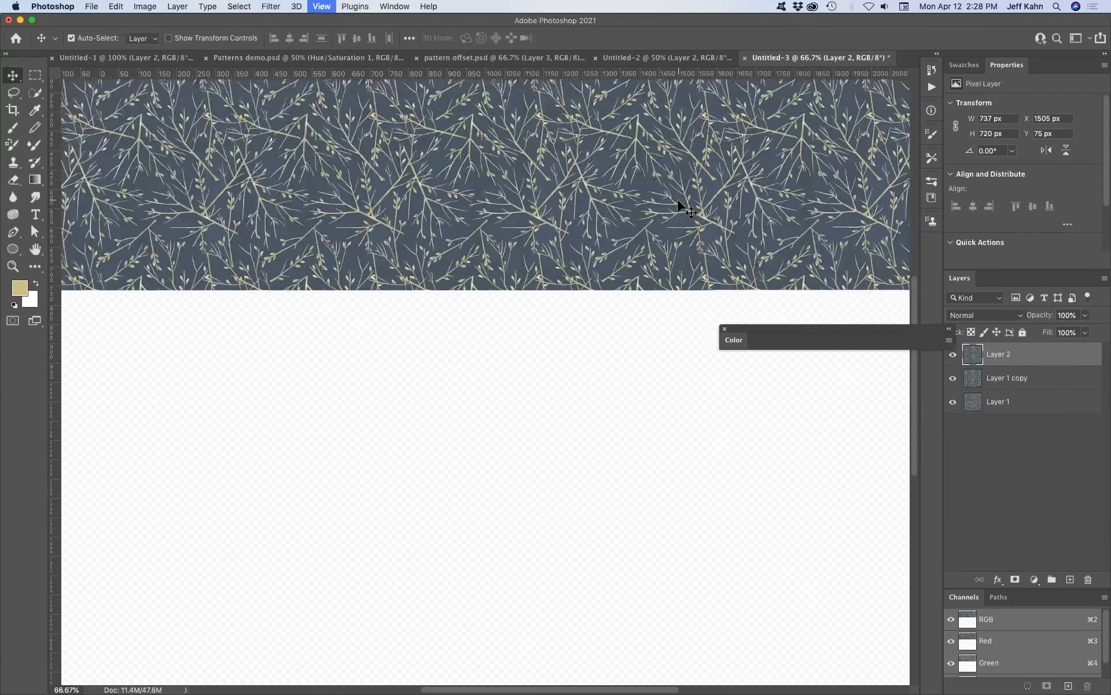
left_click_drag(352, 433, 210, 615)
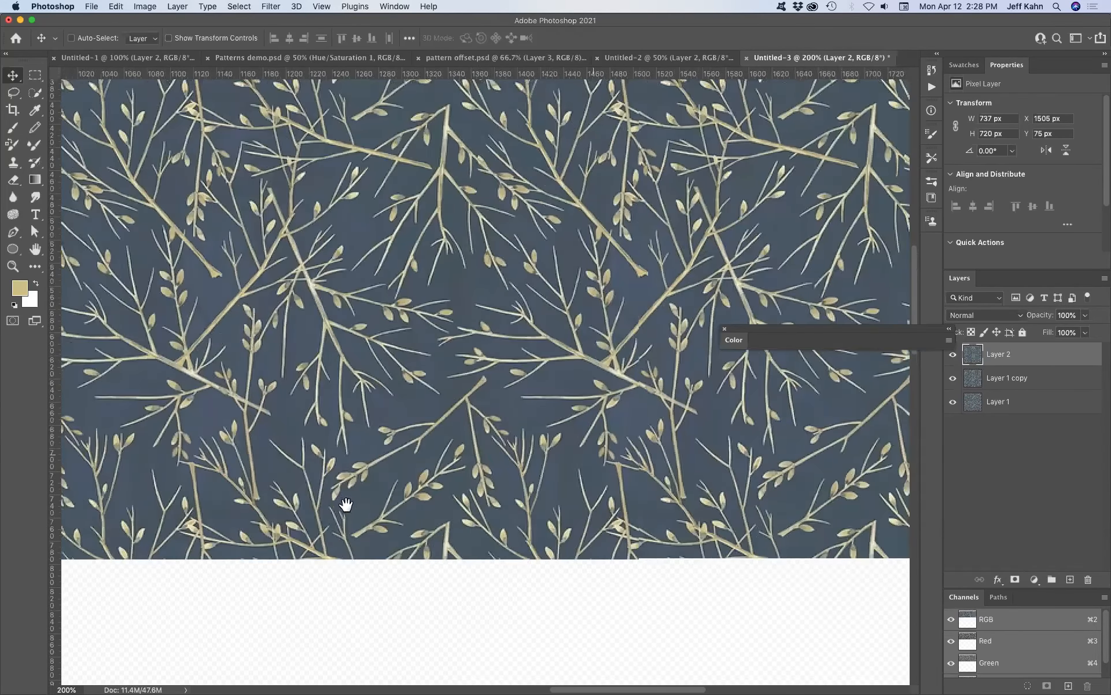
left_click_drag(585, 410, 427, 466)
left_click_drag(613, 375, 684, 423)
left_click_drag(634, 533, 814, 439)
left_click_drag(494, 425, 774, 461)
left_click_drag(598, 487, 737, 477)
key("Right")
key("Right")
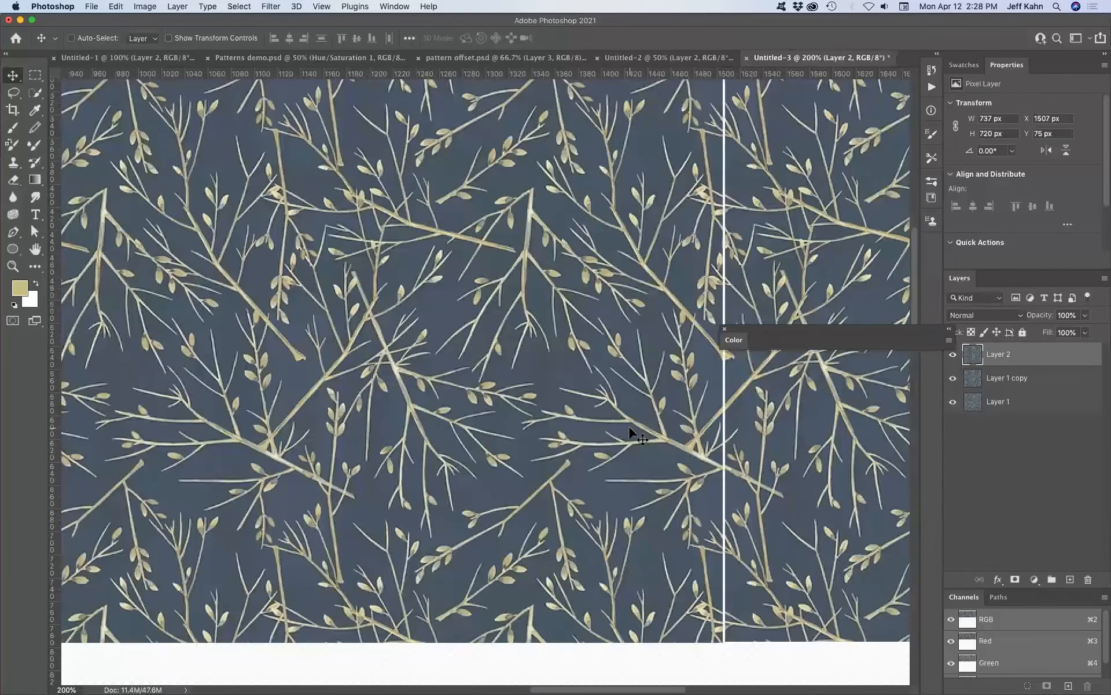
key("Down")
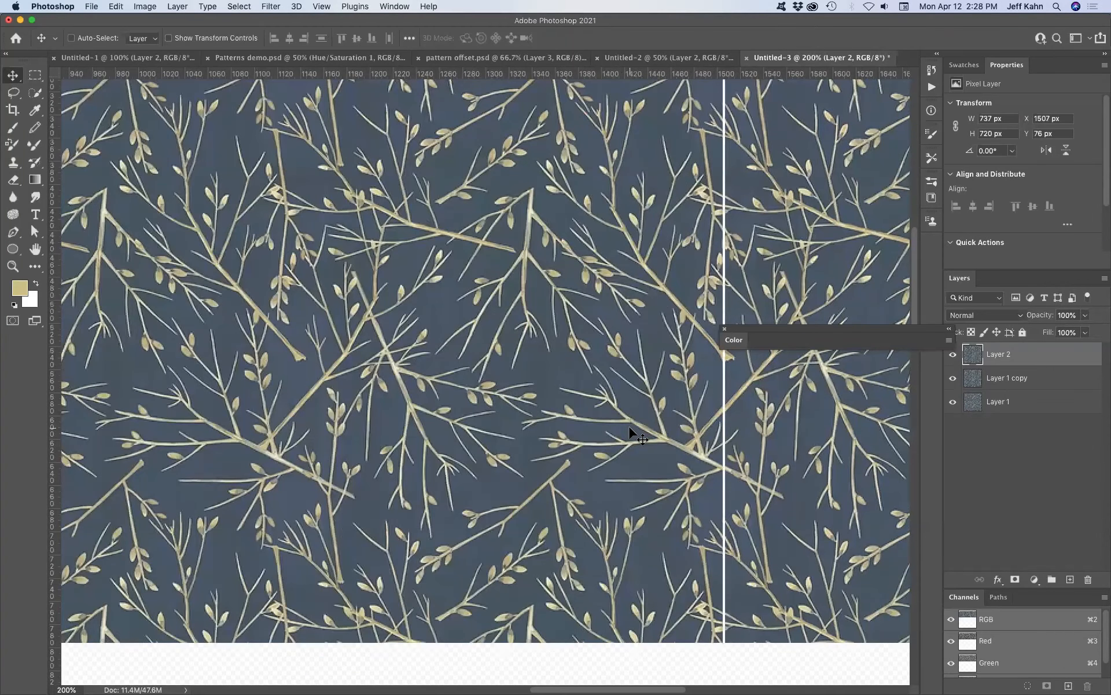
key("Left")
key("Left")
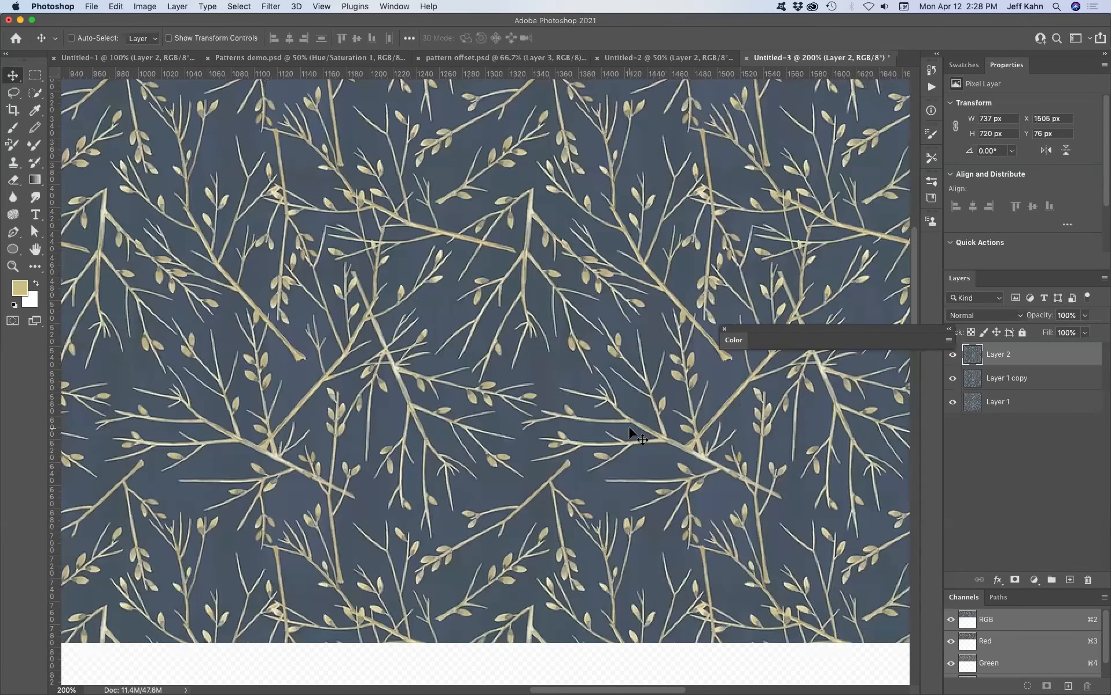
Examine the seams along the row of three tiles for visible breaks in the repeat.
key("super+0")
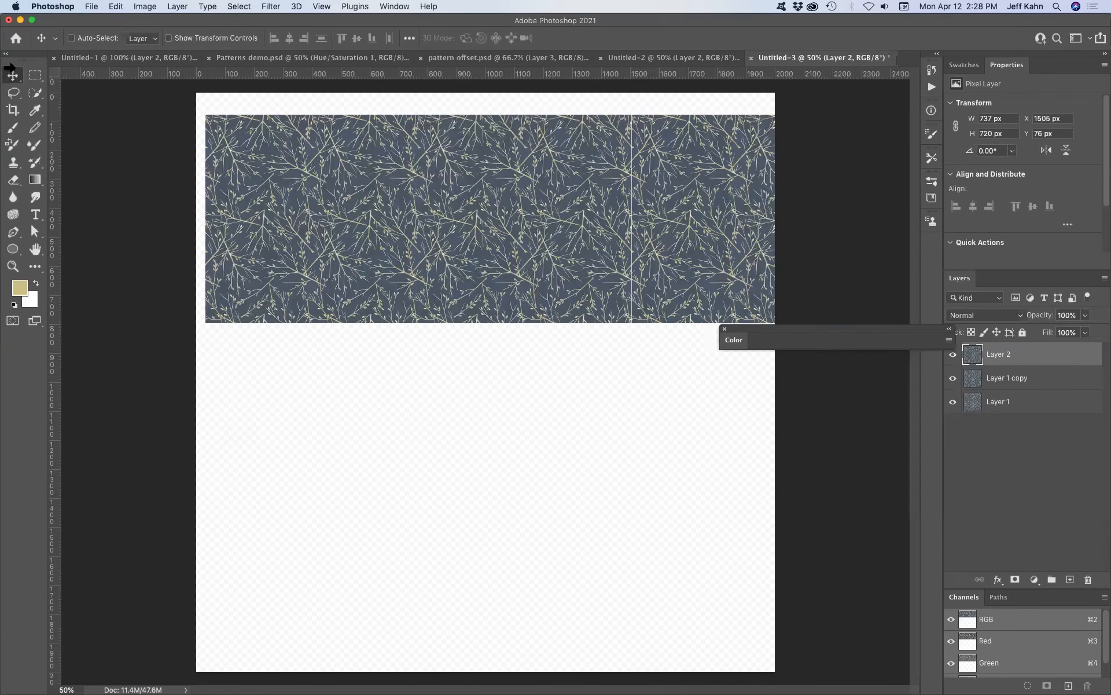
key("super+equal")
key("super+equal")
key("super+equal")
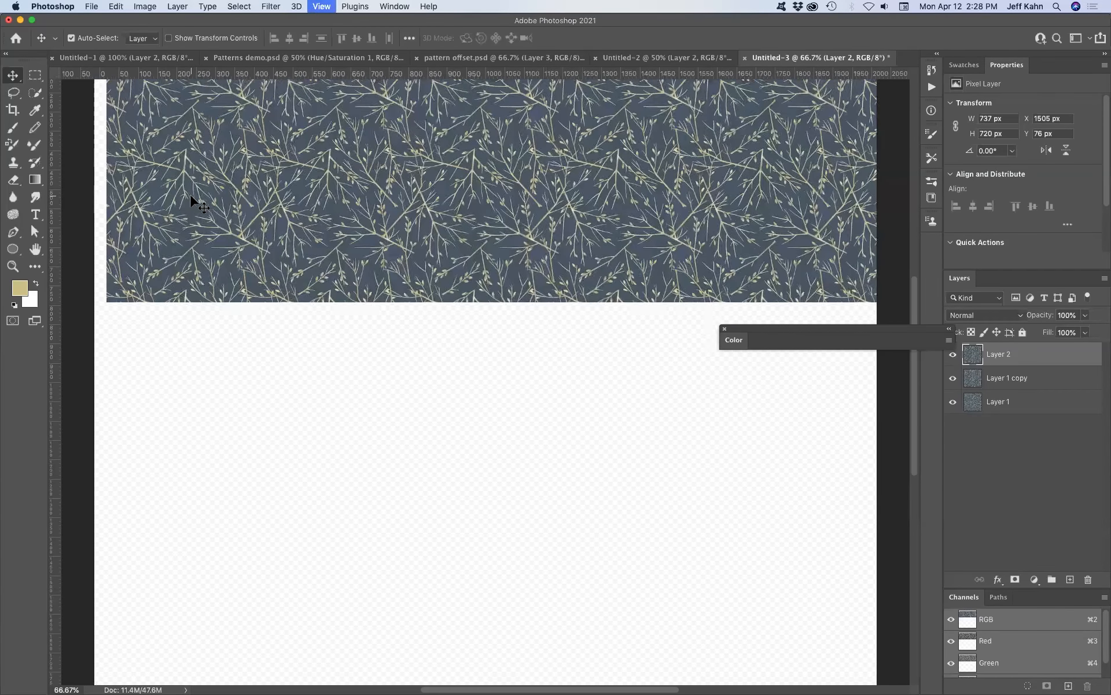
mouse_move(515, 380)
left_mouse_down()
mouse_move(352, 605)
mouse_move(339, 524)
left_mouse_up()
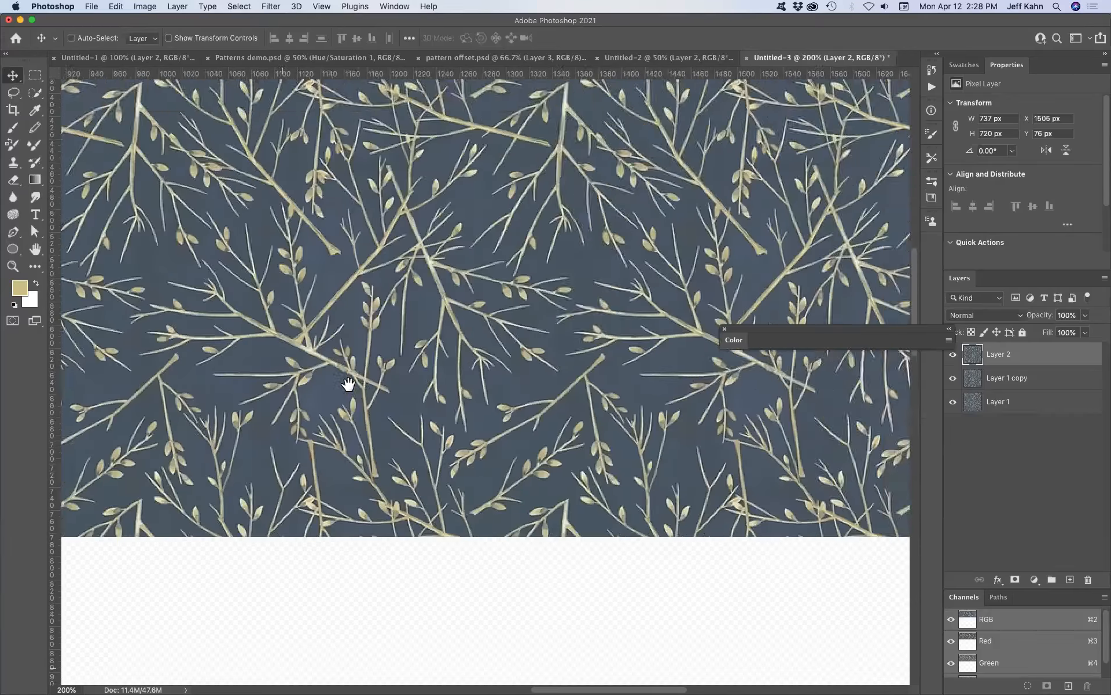
left_click_drag(348, 383, 299, 602)
mouse_move(811, 290)
left_mouse_down()
mouse_move(643, 513)
mouse_move(667, 526)
mouse_move(755, 514)
left_mouse_up()
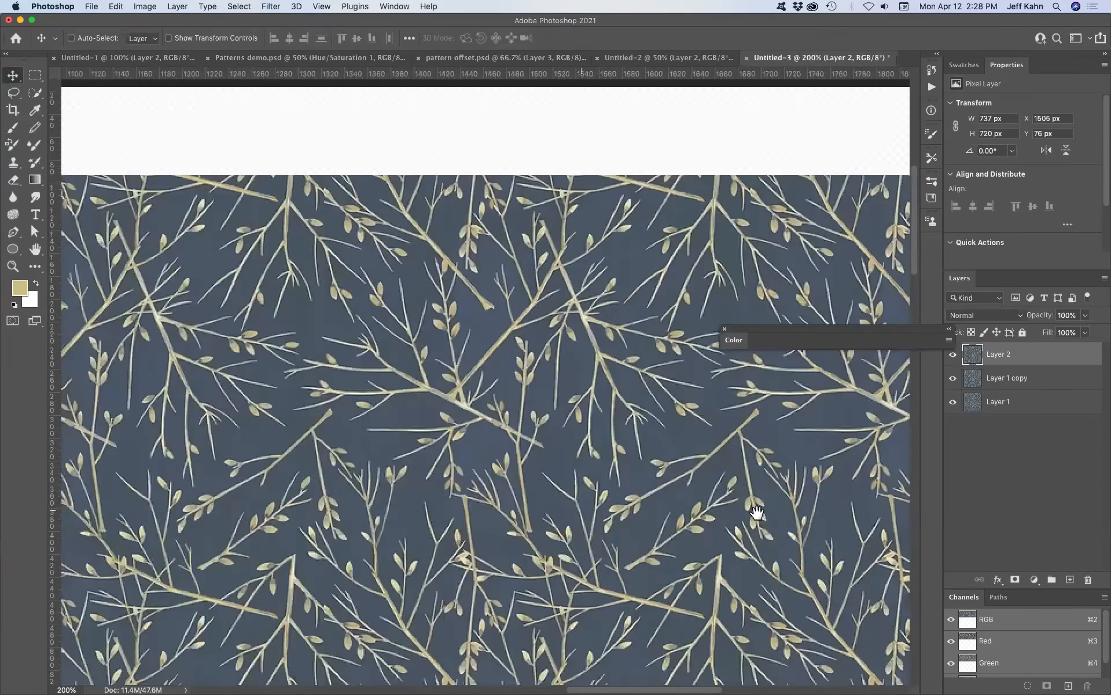
left_click_drag(459, 523, 735, 481)
key("super+minus")
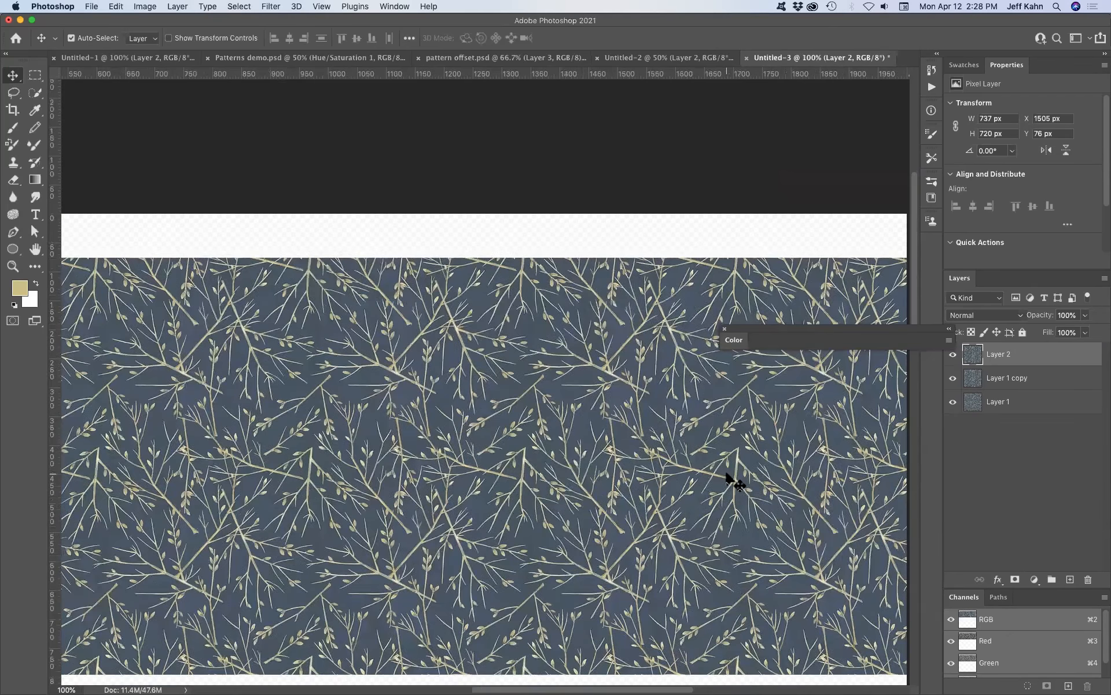
key("super+minus")
key("super+minus")
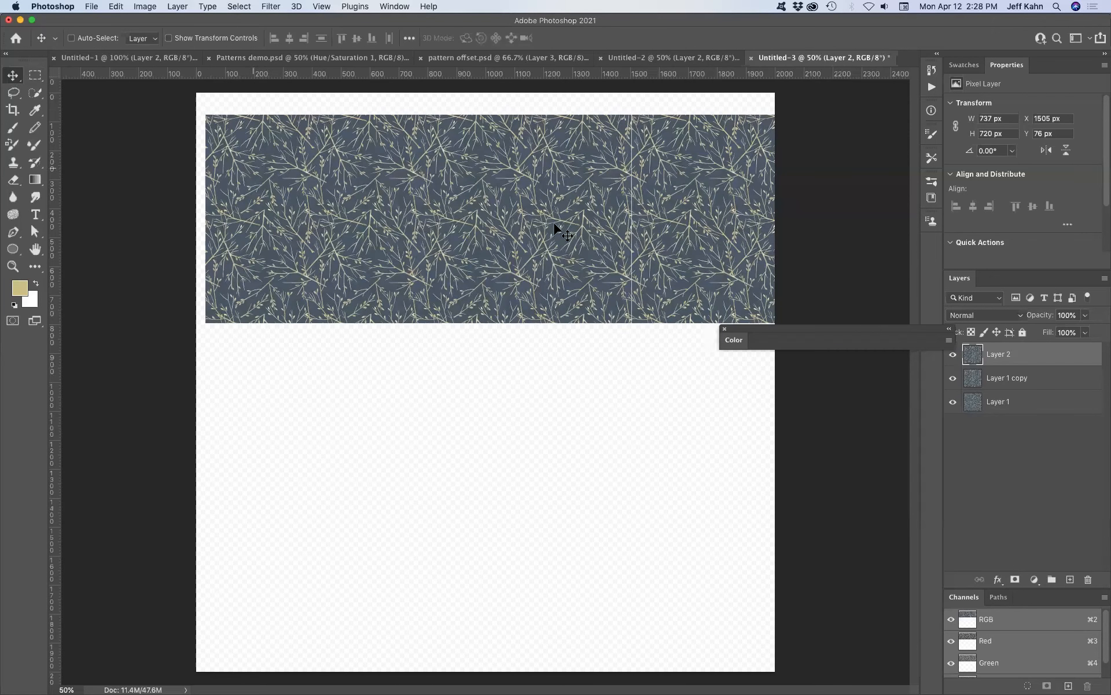
Merge Layer 2, Layer 1 copy and Layer 1 into a single layer.
left_click(1028, 380, "shift")
left_click(1033, 402, "shift")
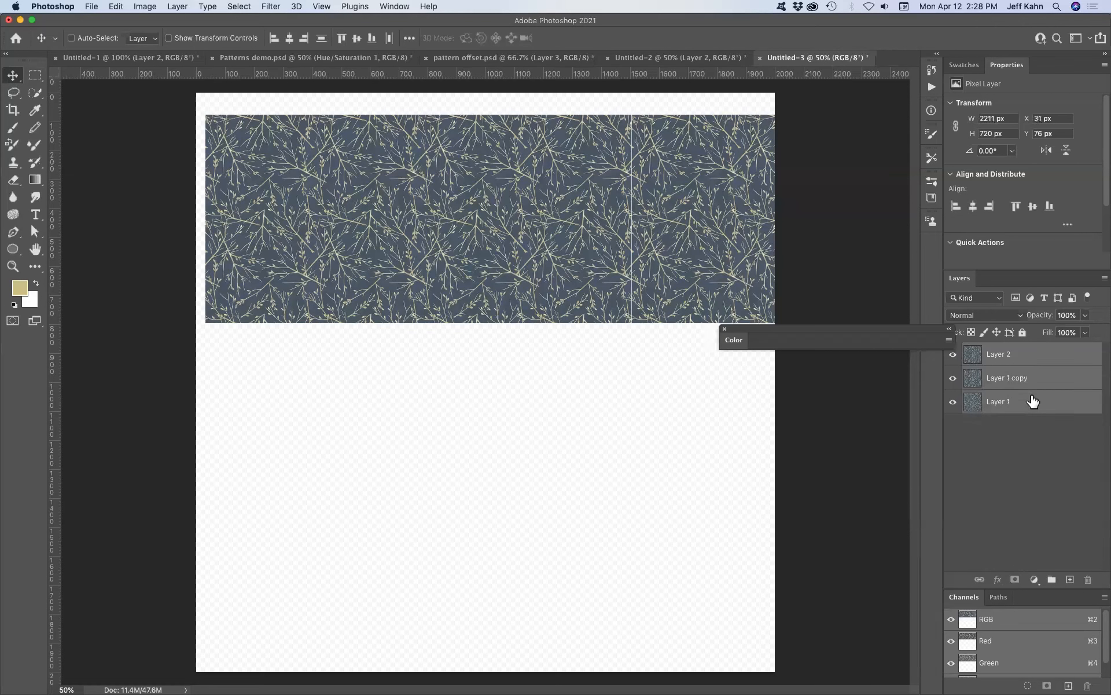
left_click(1103, 279)
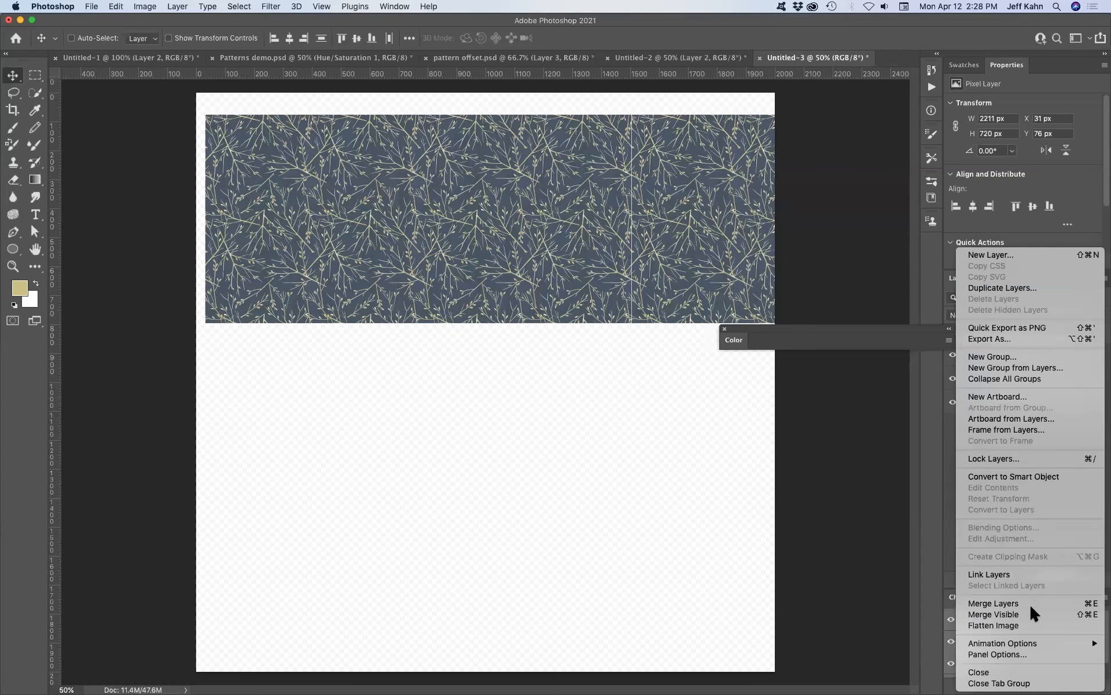
left_click(993, 603)
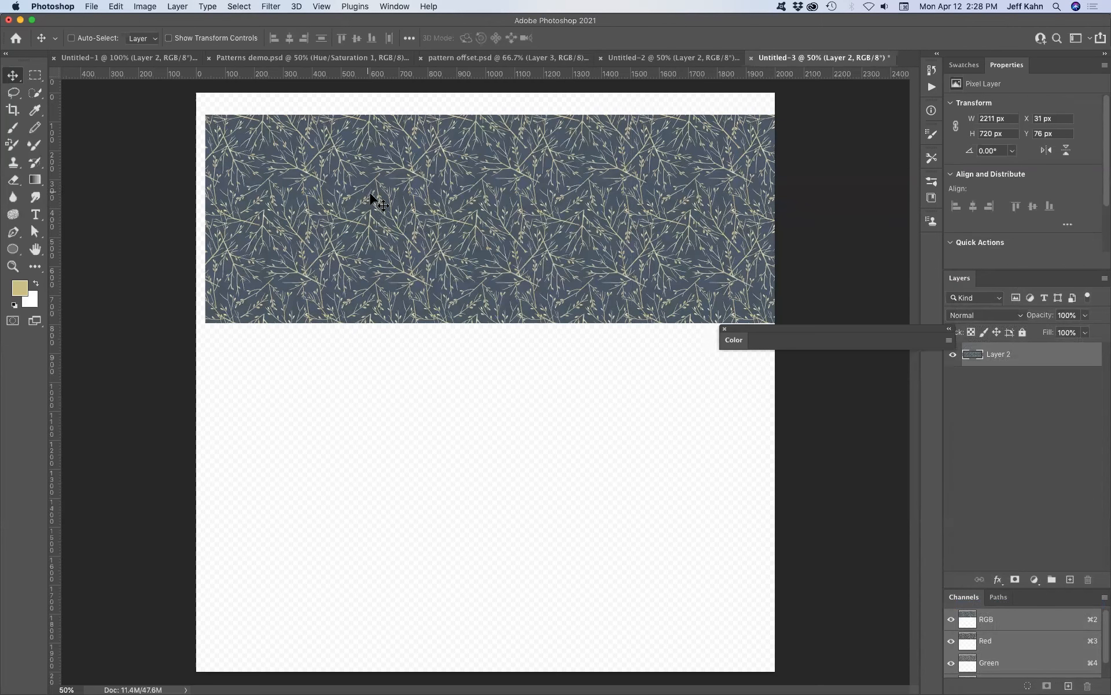
Move the merged strip over the canvas's upper-left corner and align a duplicate directly below it, at X -43 px and Y 701 px.
left_click_drag(368, 195, 317, 397)
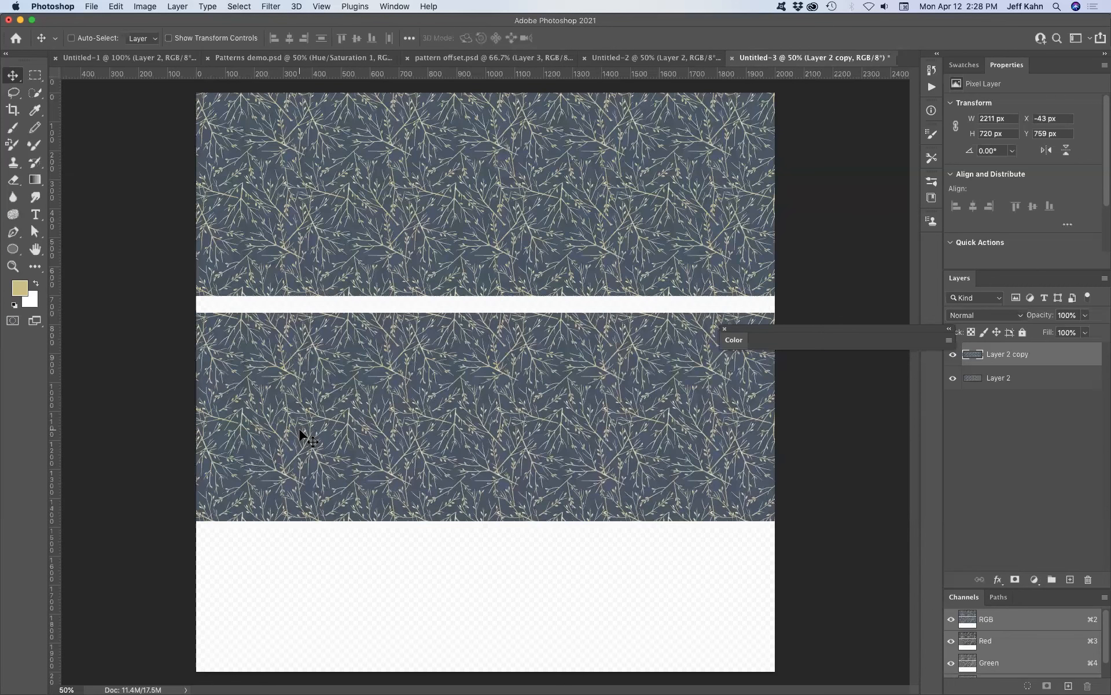
key("Up")
key("Up")
key("Up")
key("Up")
key("Up")
key("Up")
key("Up")
key("Up")
key("Up")
key("Up")
key("Up")
key("Up")
key("Up")
key("Up")
key("Up")
key("Up")
key("Up")
key("Up")
key("Up")
key("Up")
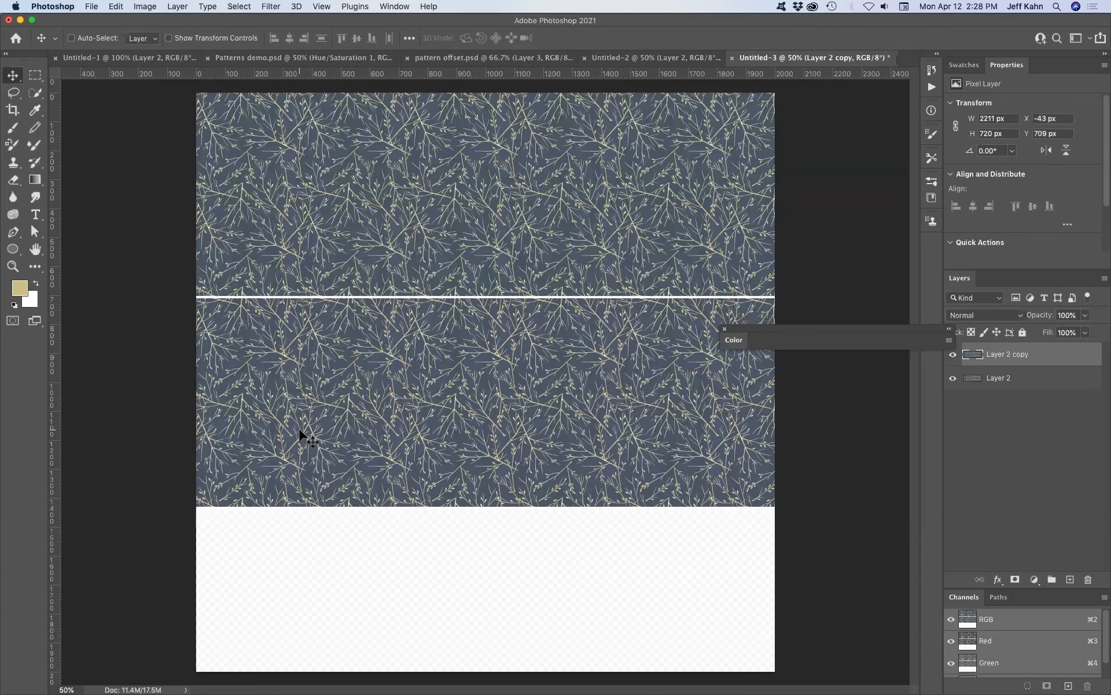
key("Down")
key("Up")
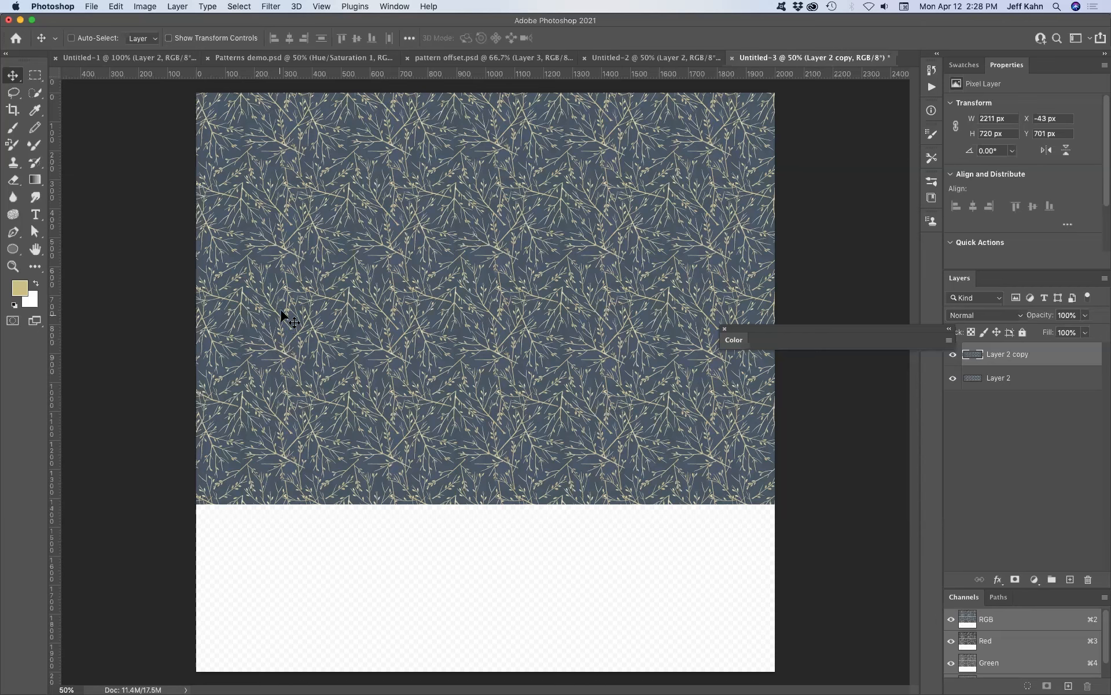
Switch to pattern offset.psd and try a 76° angle for Layer 3's Pattern Overlay.
left_click(454, 58)
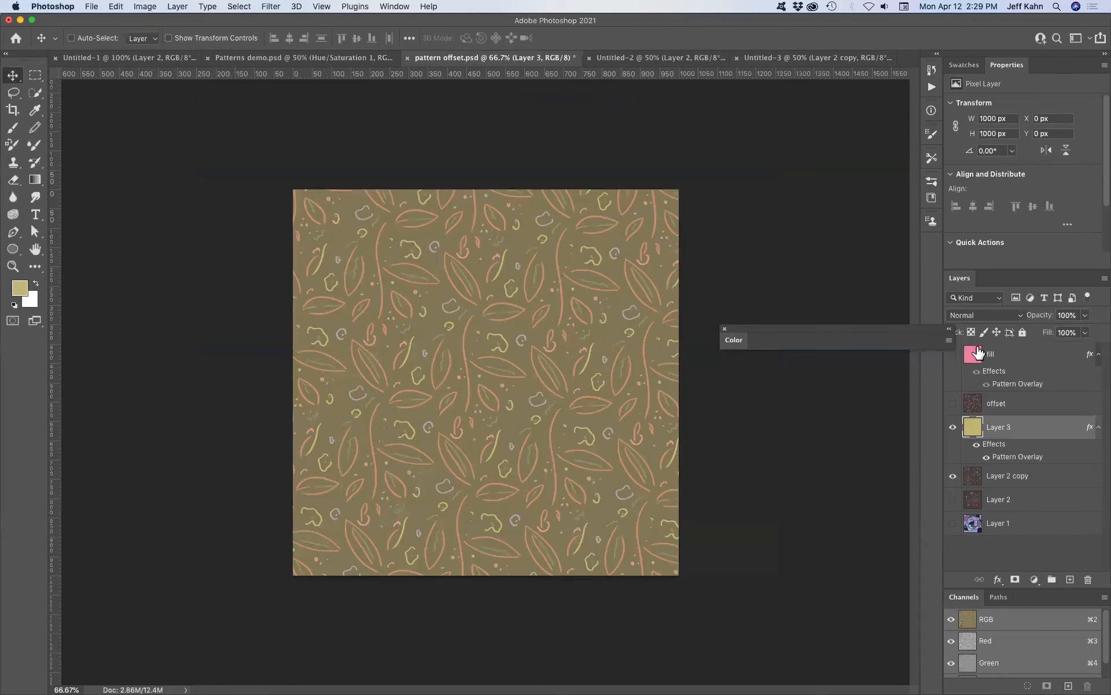
double_click(1008, 459)
left_click_drag(847, 383, 838, 369)
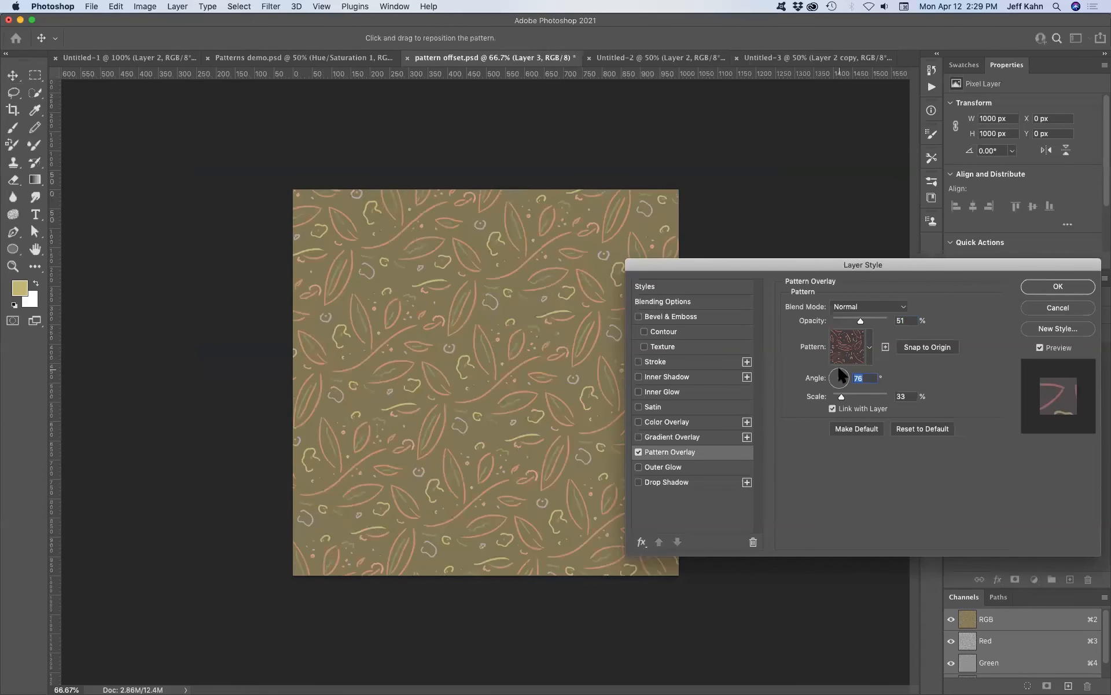
left_click(1047, 306)
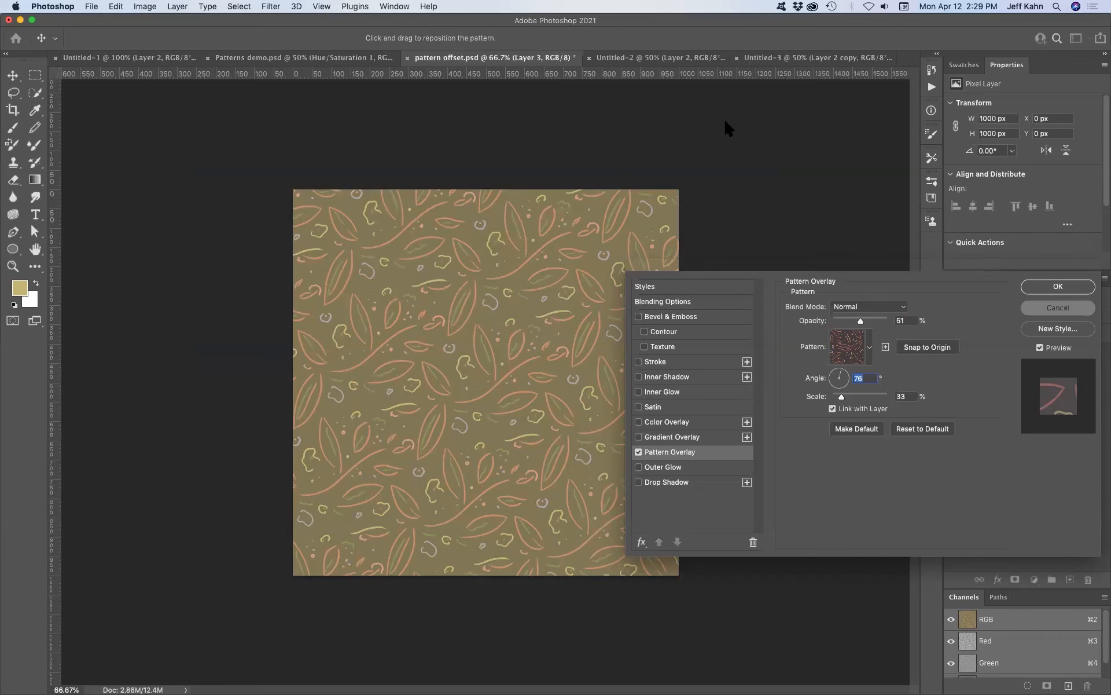